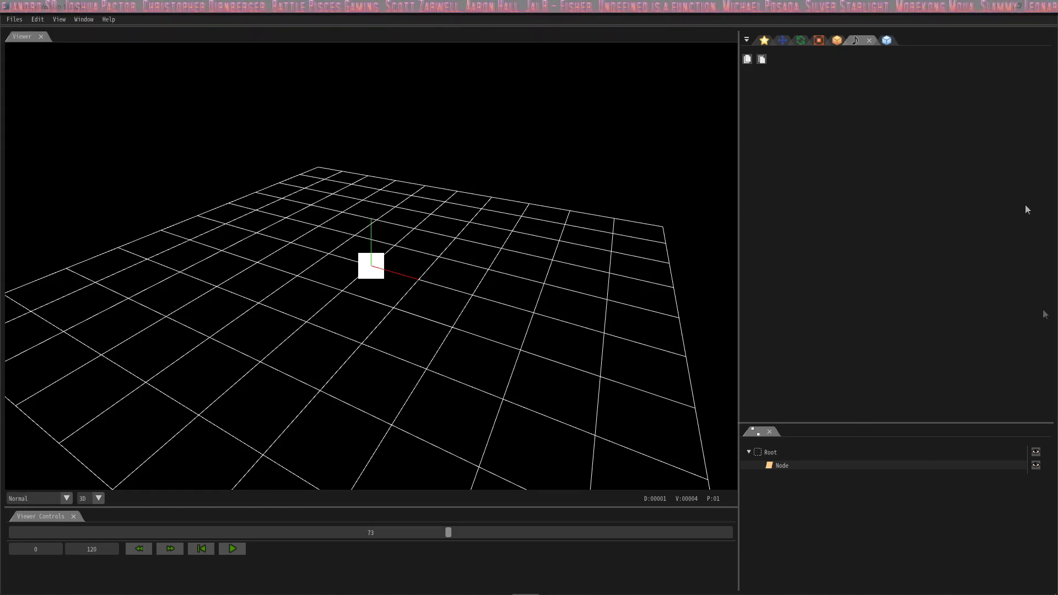
Step: Switch the right-hand panel to the Render Settings (cube) tab
click(883, 38)
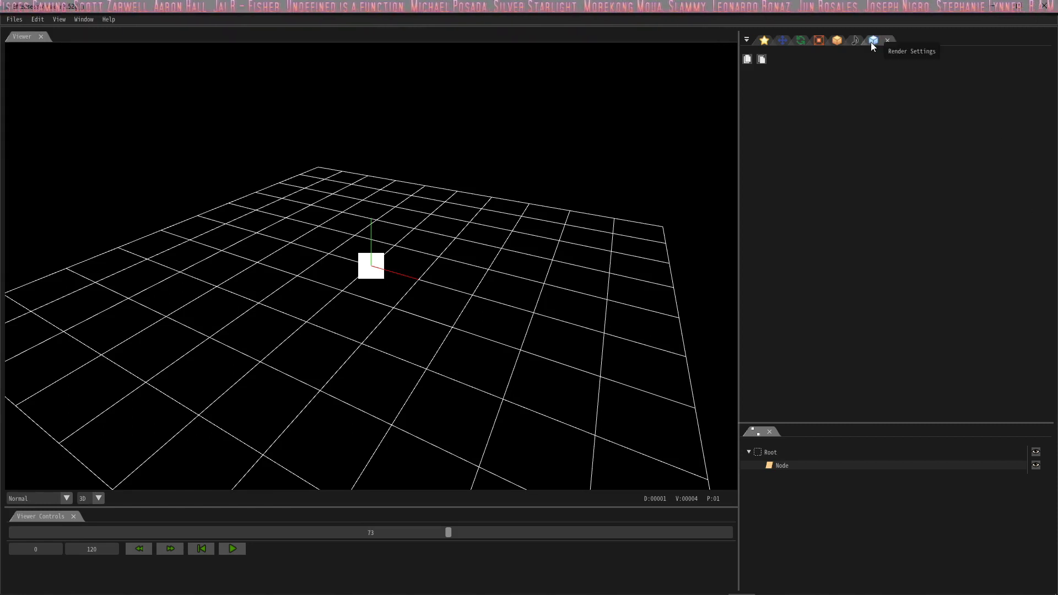
Step: Change the Node's renderer type from Sprite to Ring and view it from the side
click(808, 466)
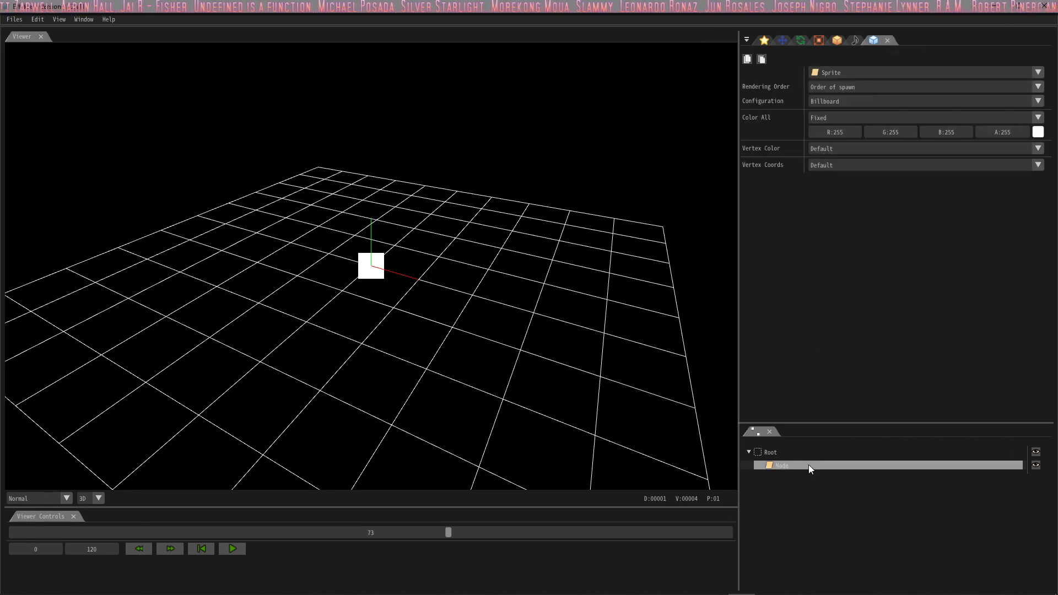
click(881, 74)
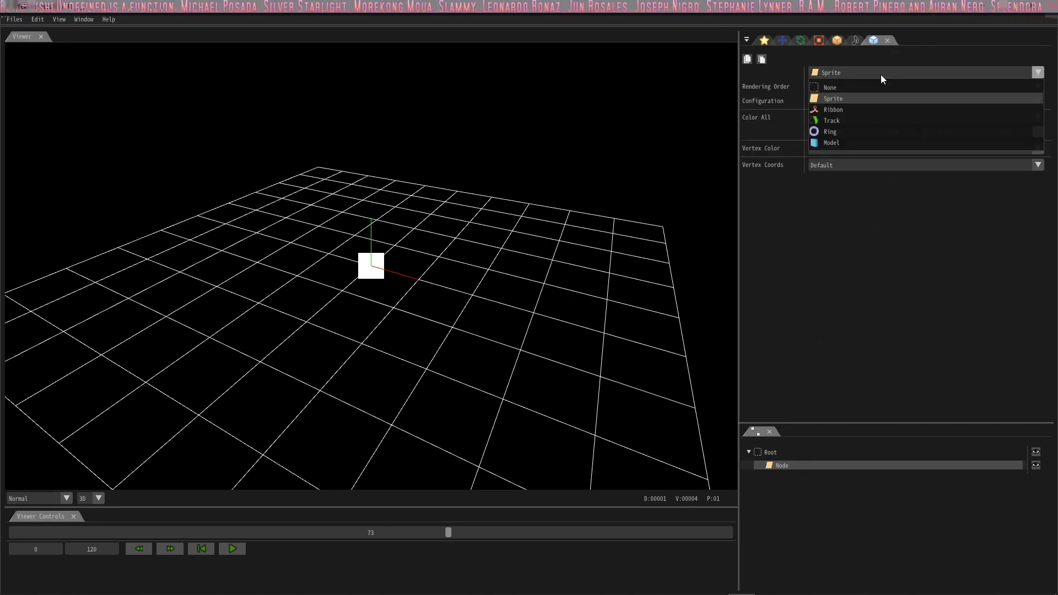
click(848, 137)
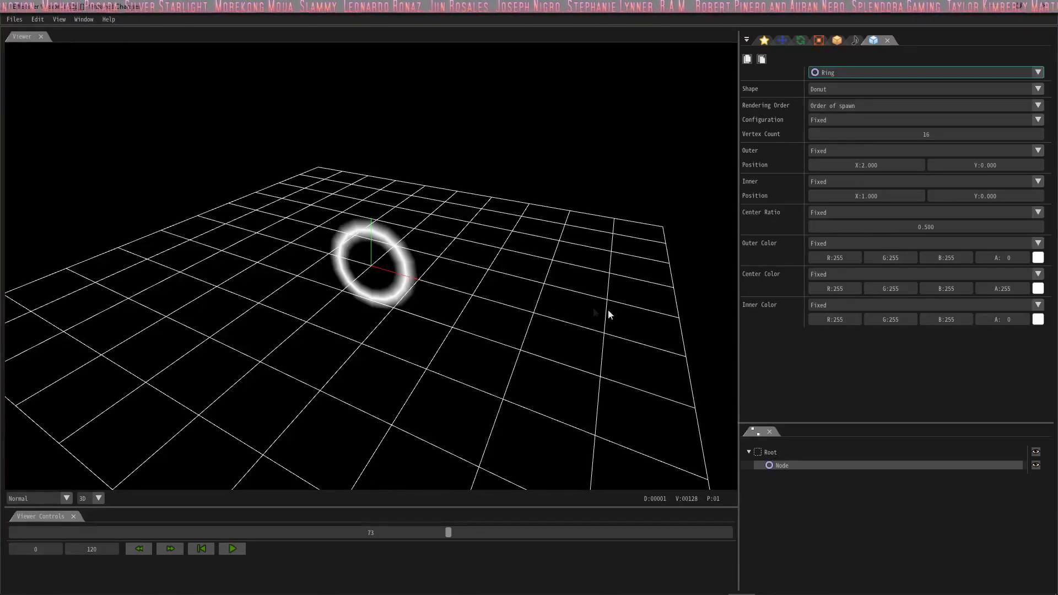
right_drag(533, 262, 504, 254)
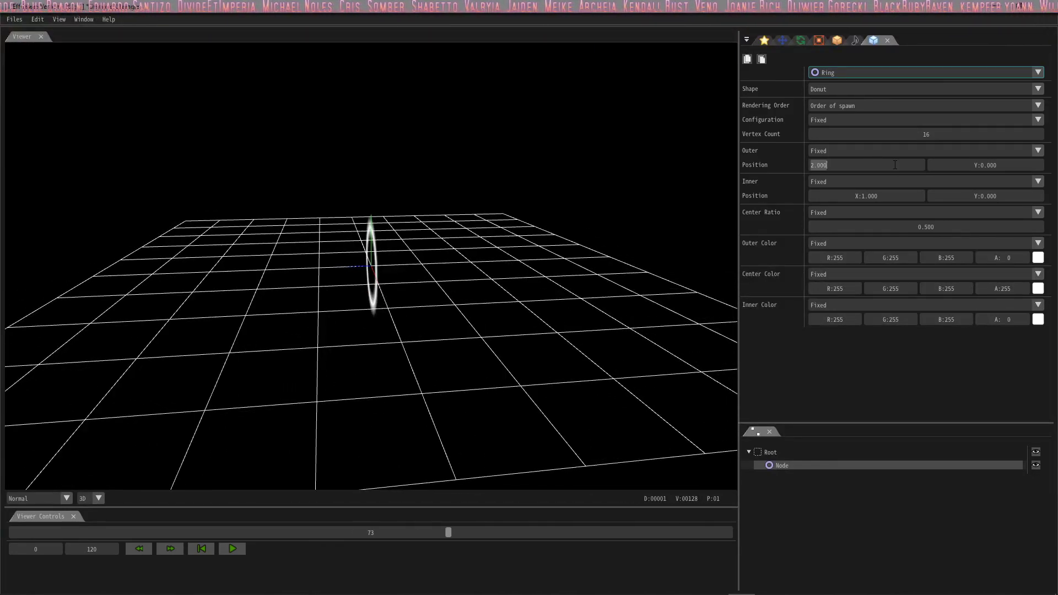
Step: Set the ring's Outer to Easing, with X going from -4 to 4
click(882, 150)
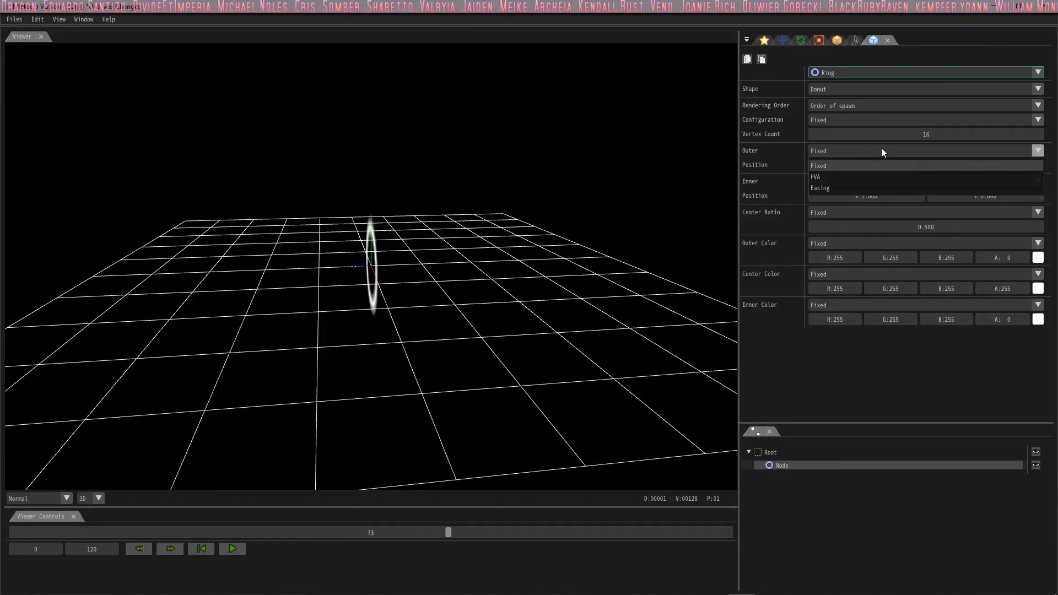
click(839, 189)
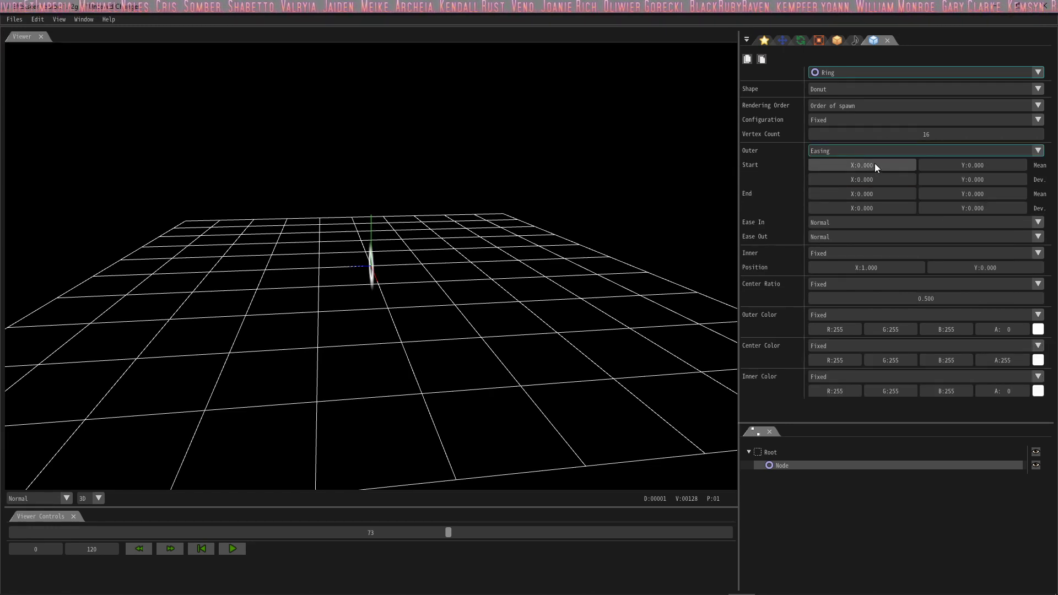
double_click(874, 164)
text(-4)
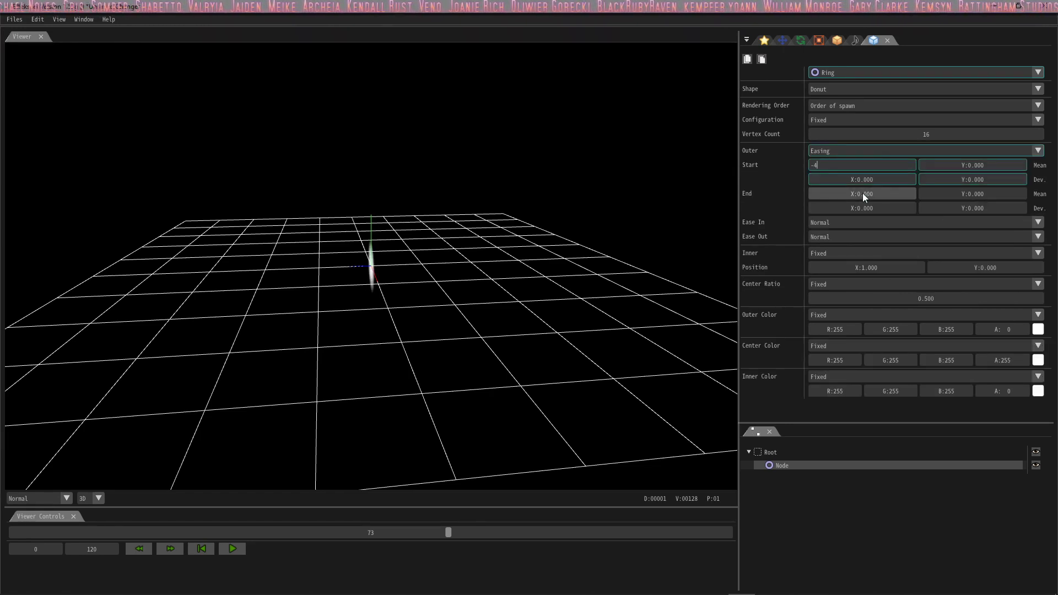
double_click(863, 197)
text(4)
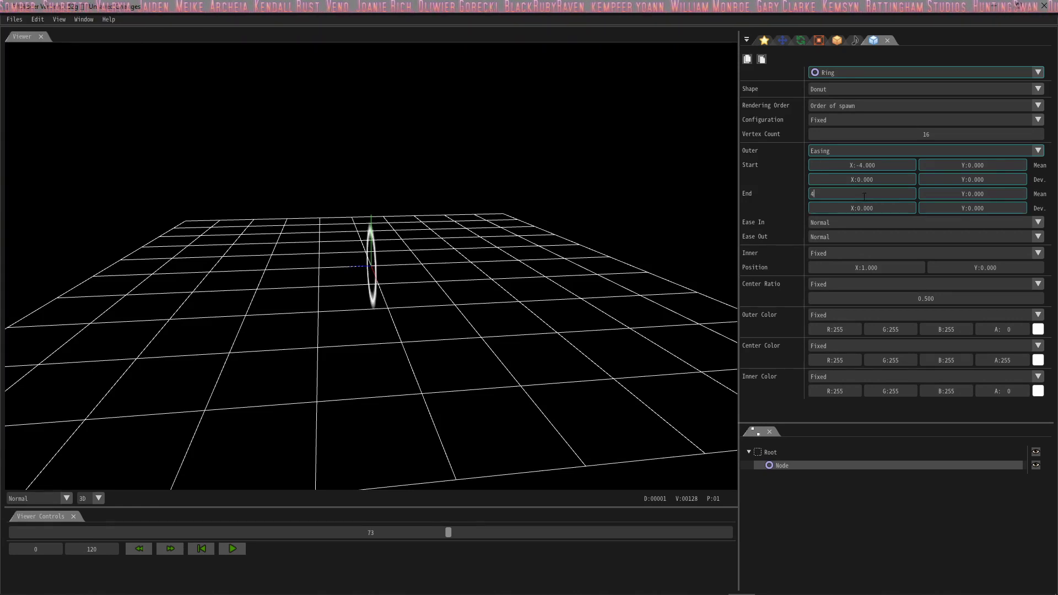
Step: Ease the Outer Y from -4 to 4 and inspect the resulting wedge shape
double_click(959, 166)
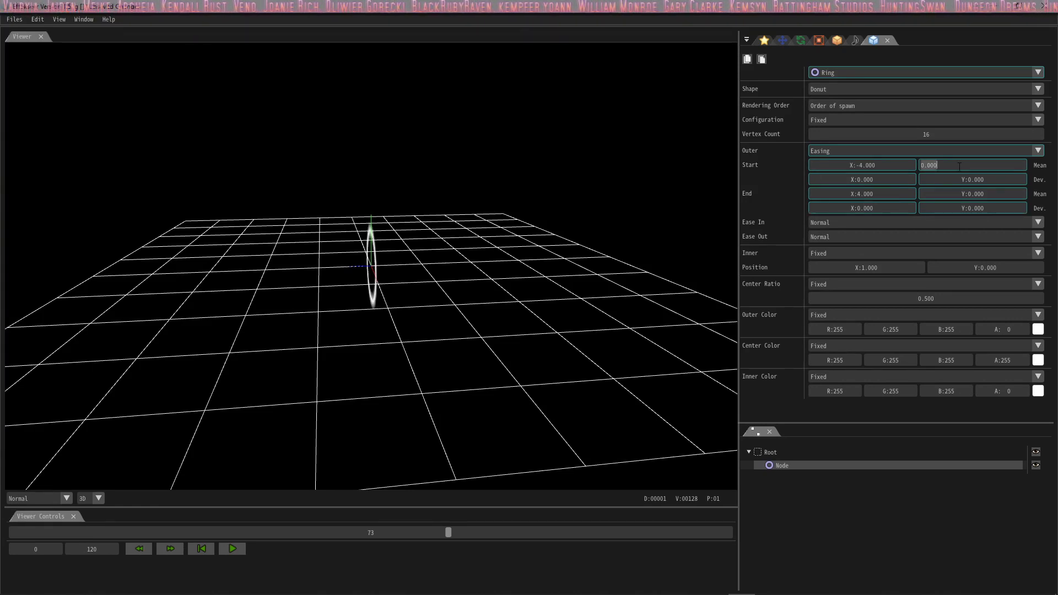
text(-4)
double_click(962, 194)
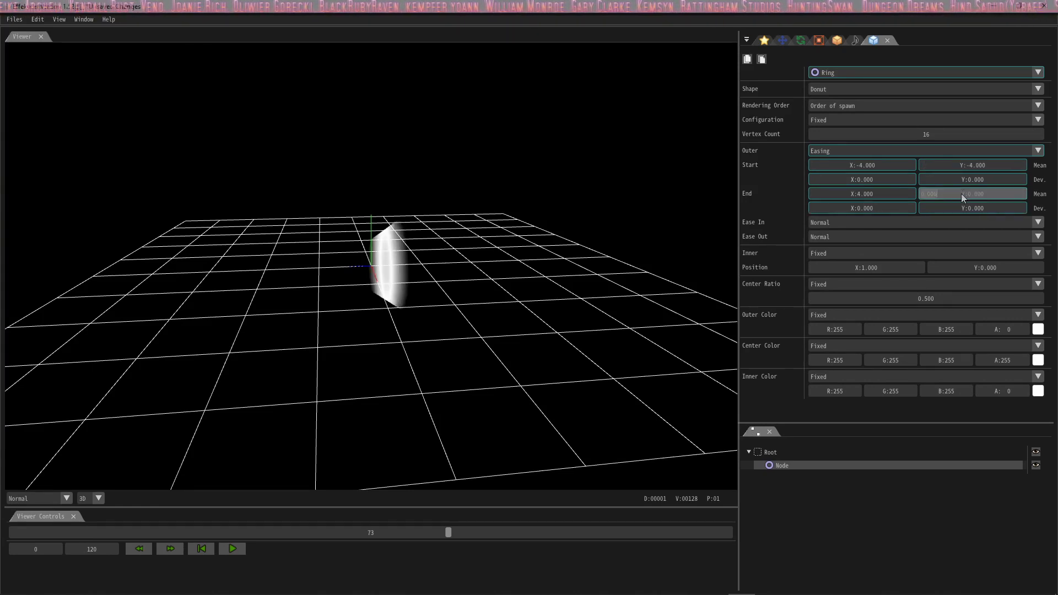
text(4)
right_drag(406, 342, 368, 263)
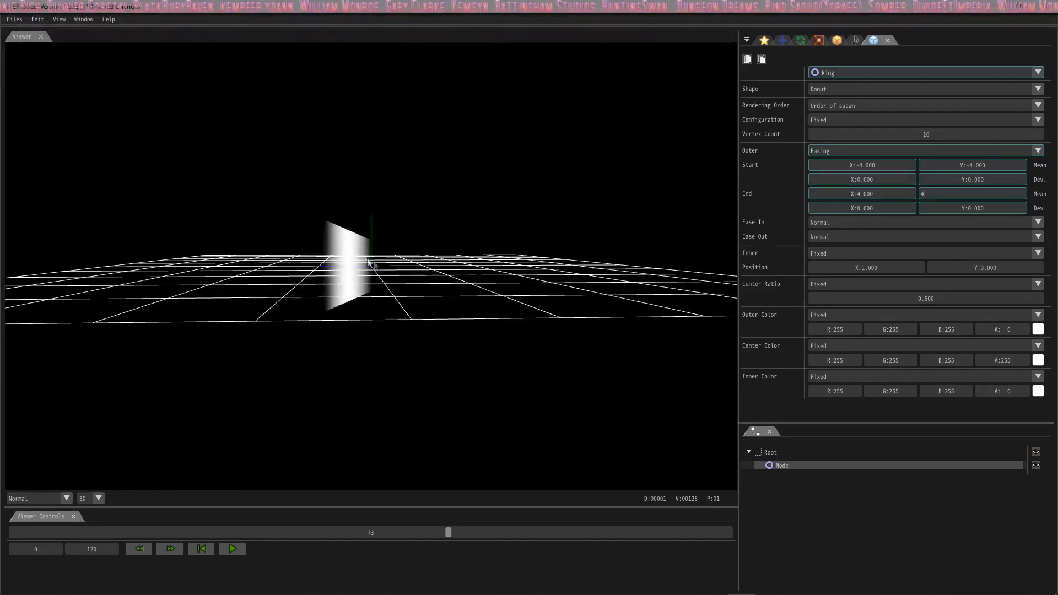
right_drag(407, 335, 454, 301)
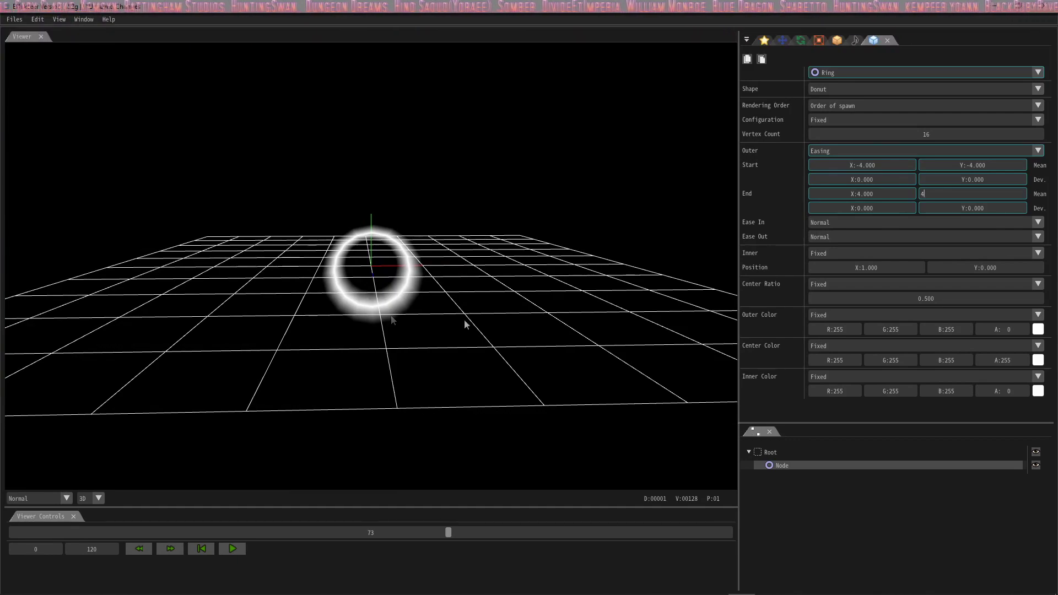
right_drag(465, 324, 501, 303)
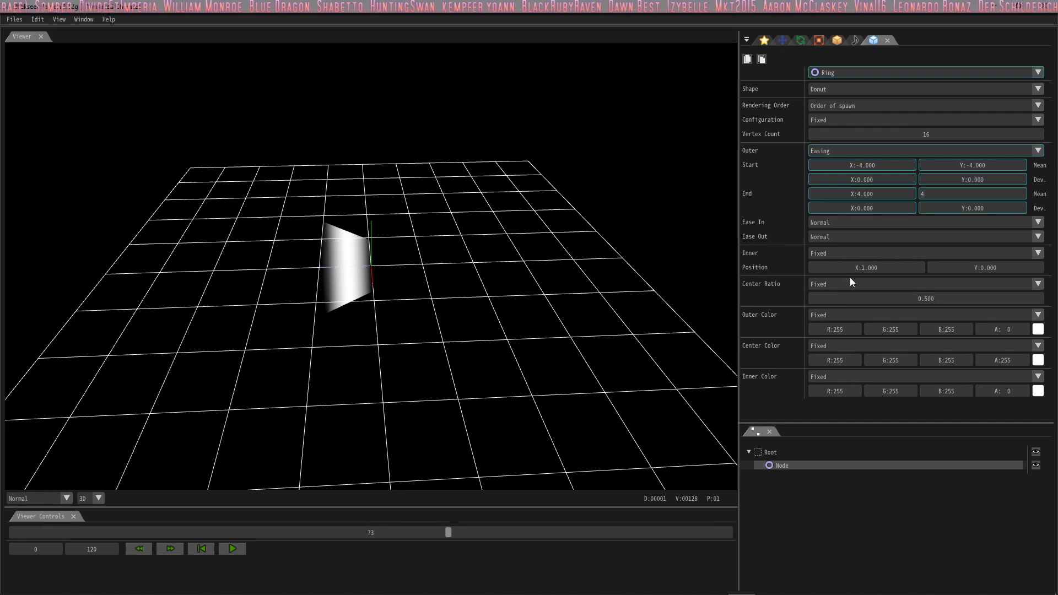
Step: Keep Outer End Y at 4, set Center Ratio to 0.5, then create a new effect
click(917, 298)
text(1)
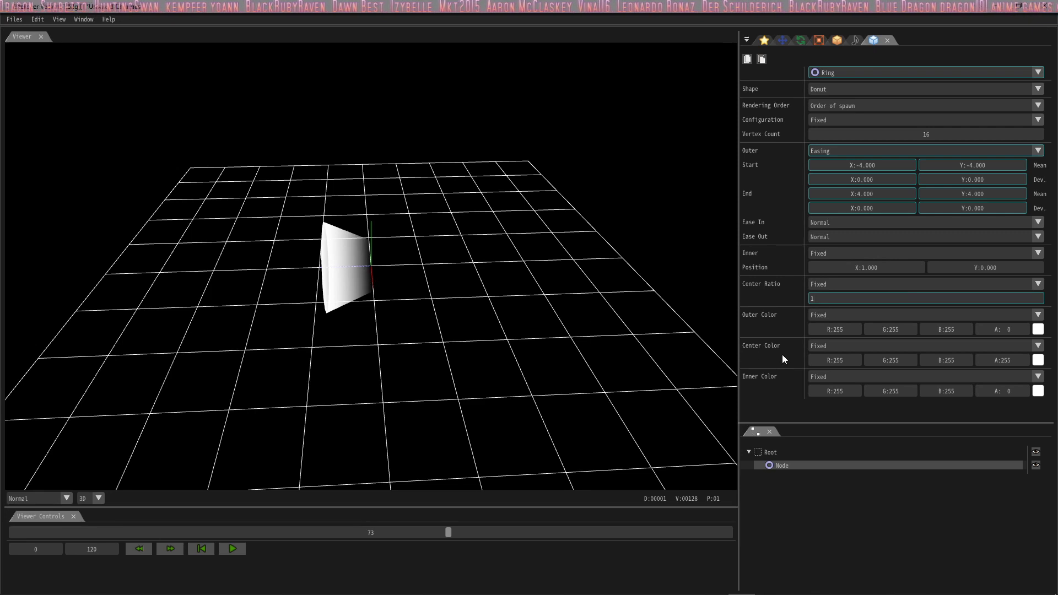
text(1)
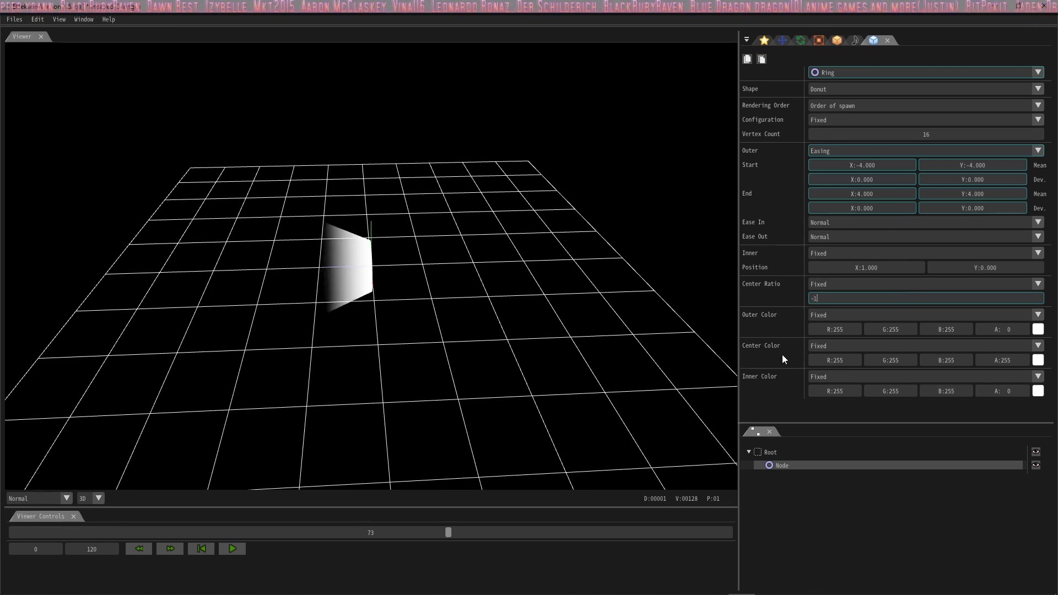
key(BackSpace)
text(.5)
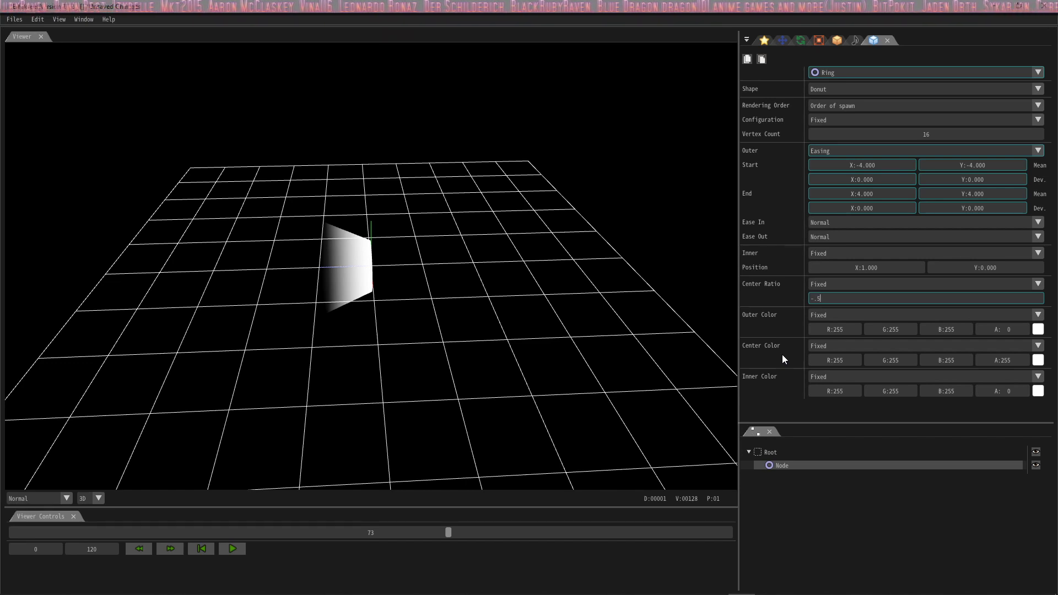
key(BackSpace)
key(BackSpace)
key(BackSpace)
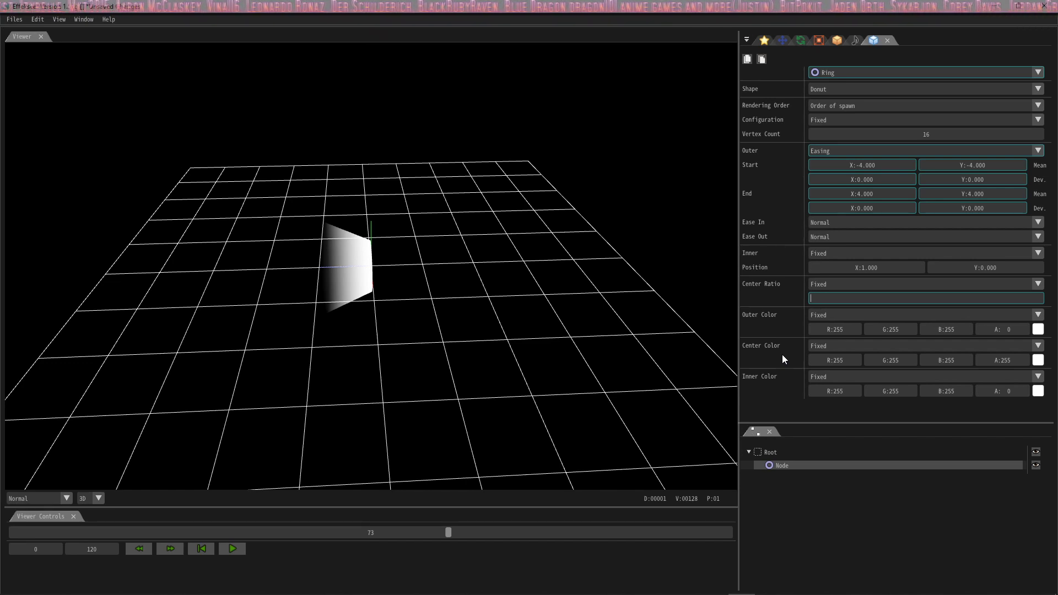
text(.5)
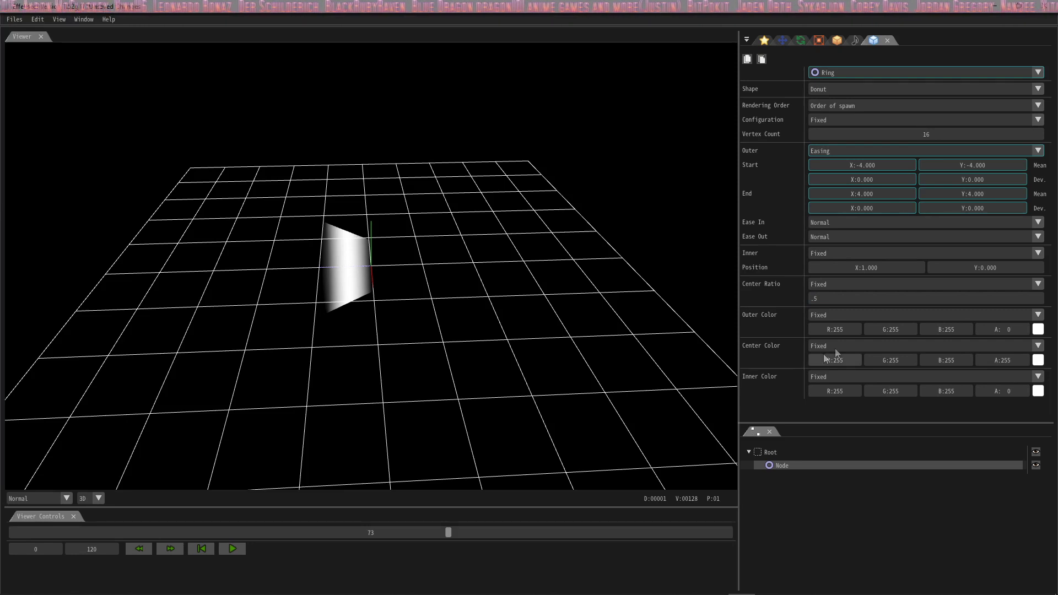
click(891, 283)
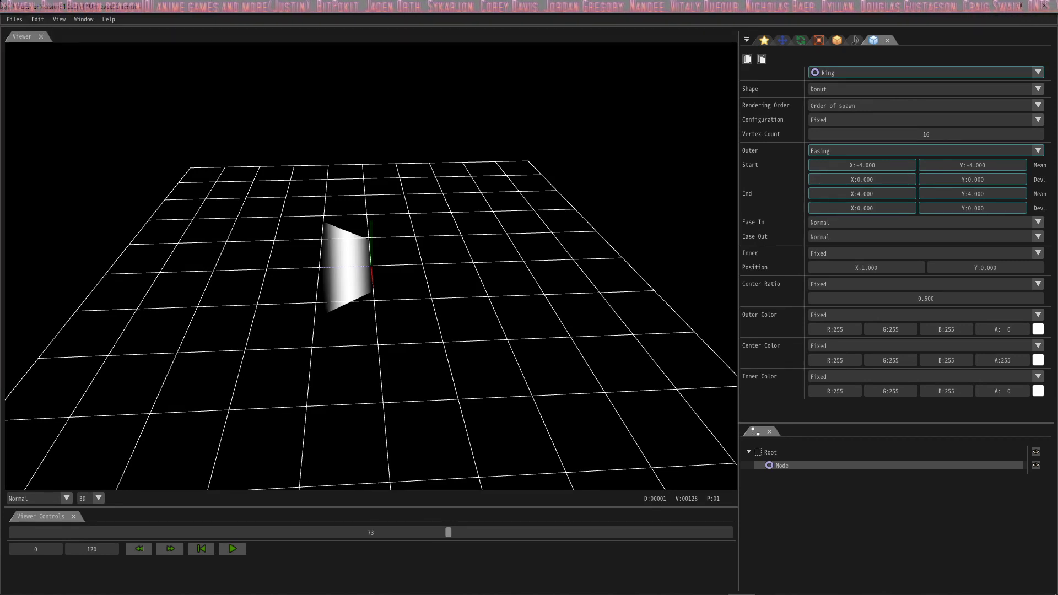
click(16, 24)
click(25, 32)
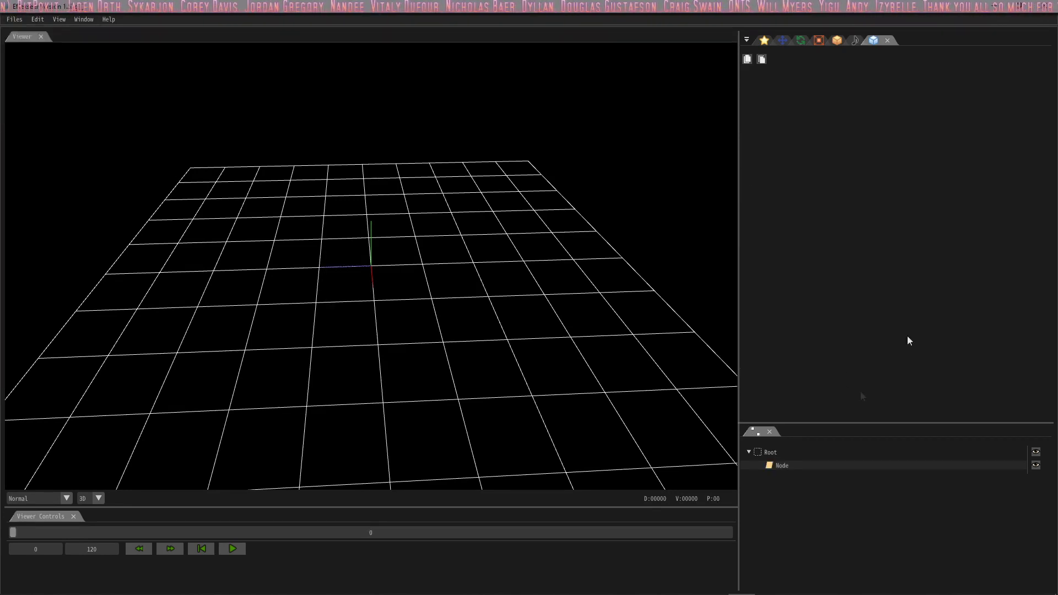
Step: Change the new Node's renderer type to Ring
click(872, 41)
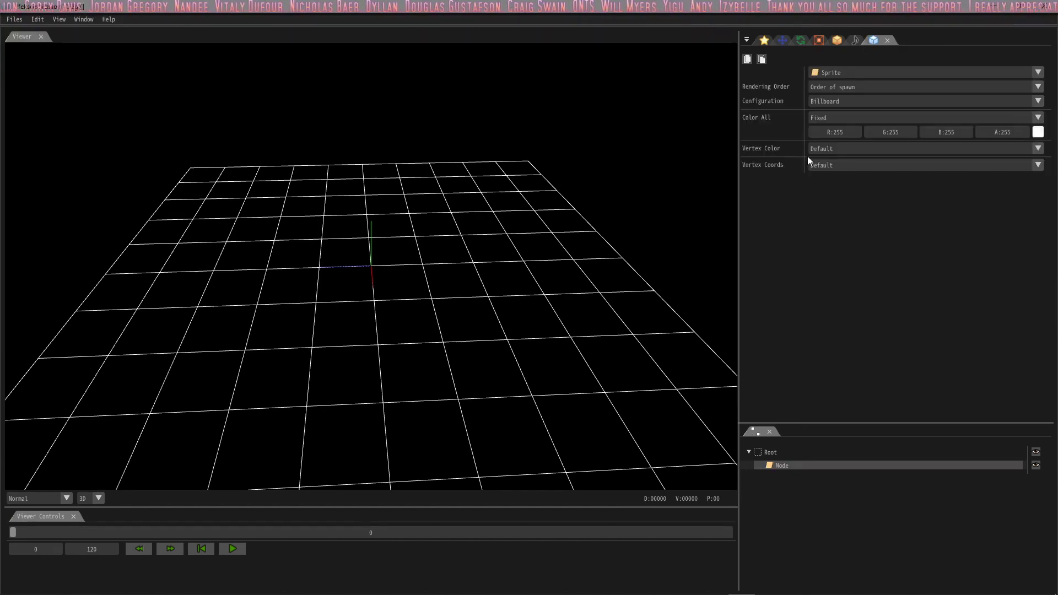
click(879, 72)
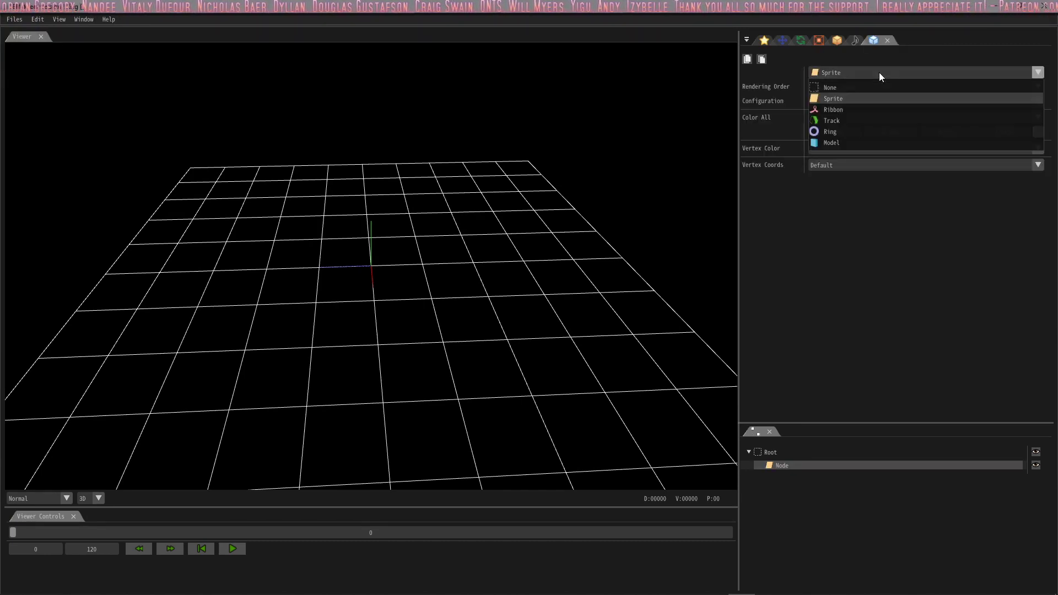
click(840, 132)
scroll(839, 150, down, 2)
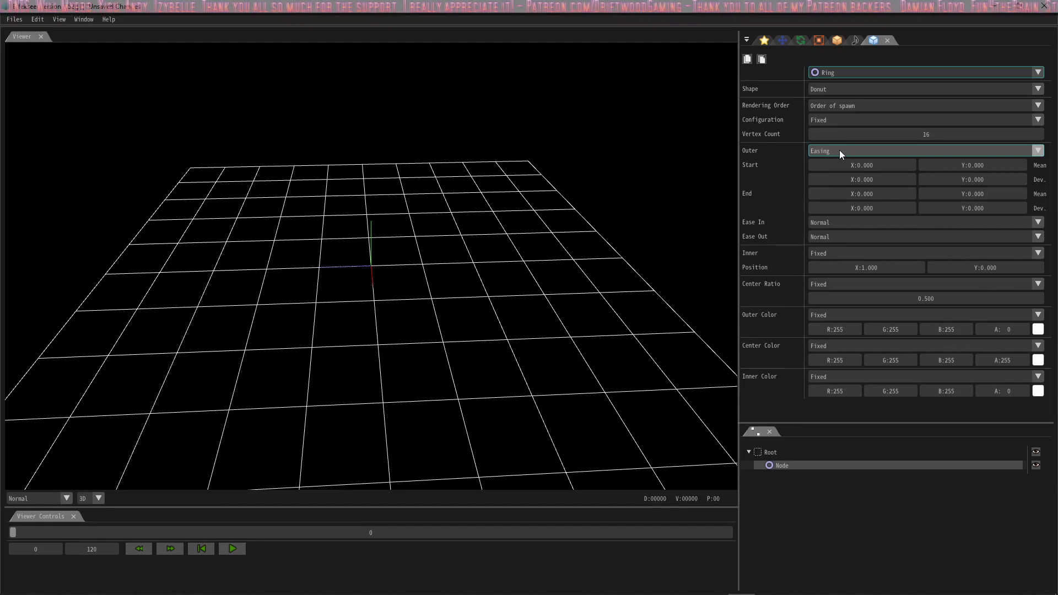
Step: Set the ring's Outer to Easing with a start of X 1, Y 2
click(839, 150)
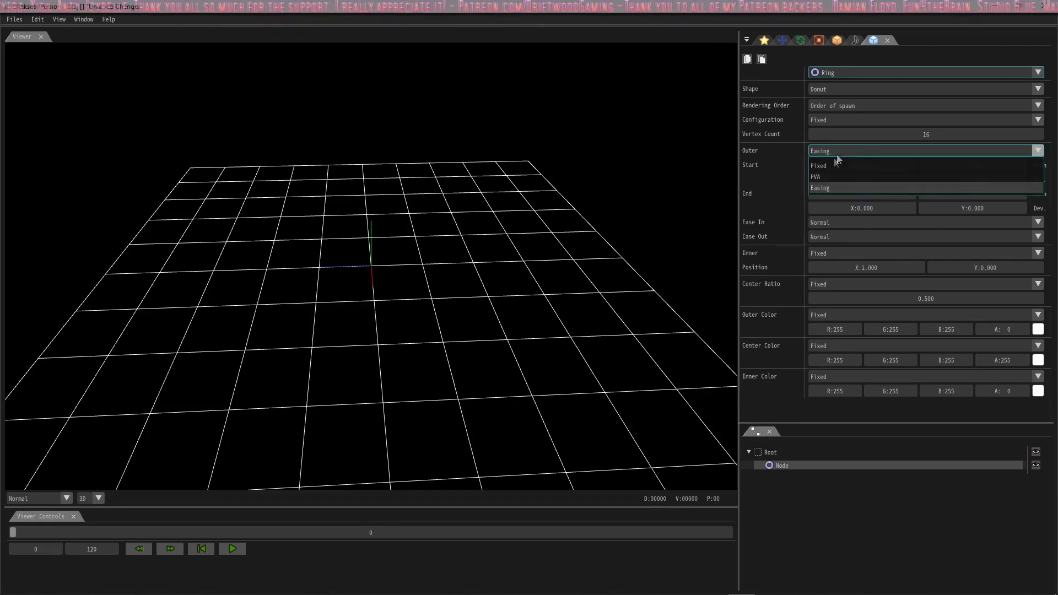
click(820, 191)
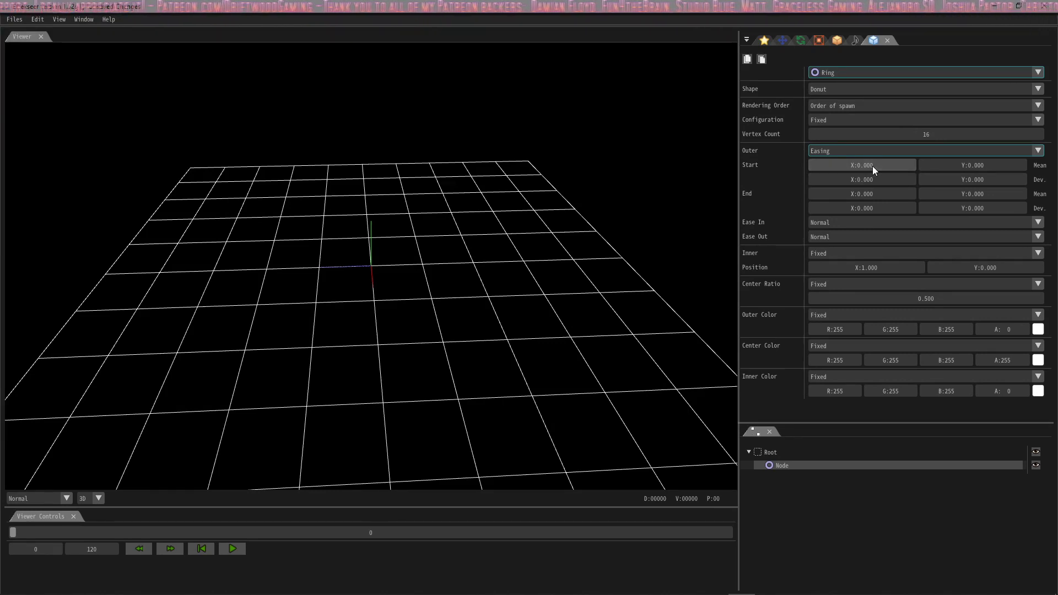
double_click(873, 167)
text(1)
key(Tab)
text(2)
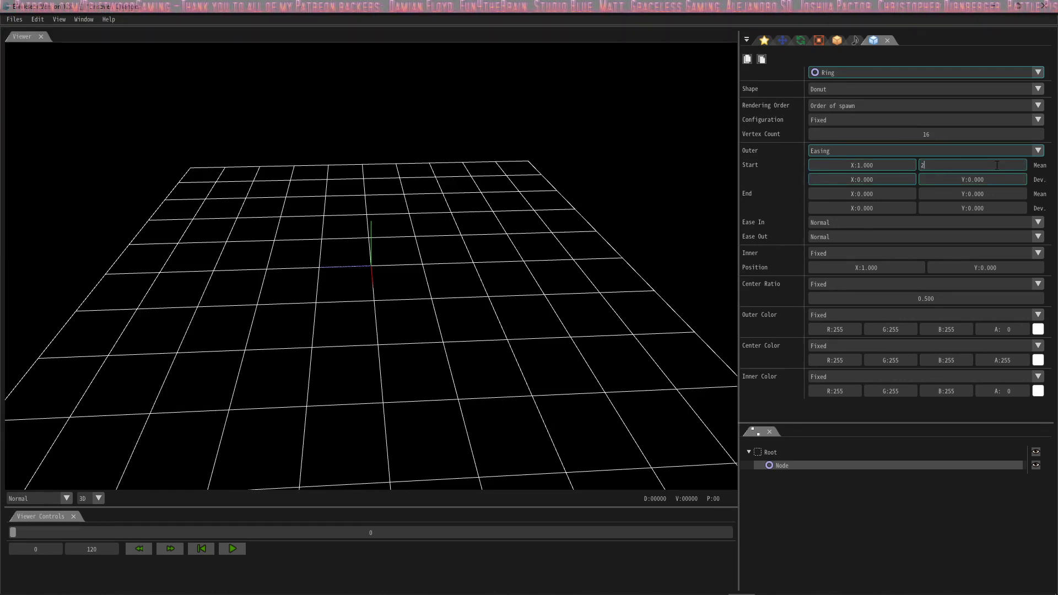
Step: Give the Outer easing an end of X 3, Y 0 and play the effect
double_click(875, 193)
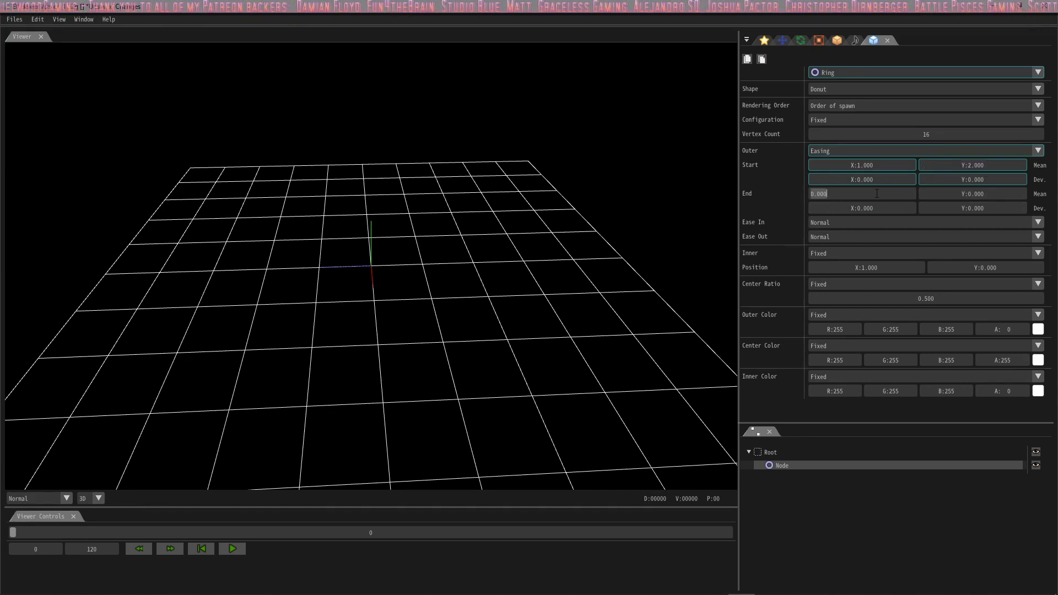
click(877, 193)
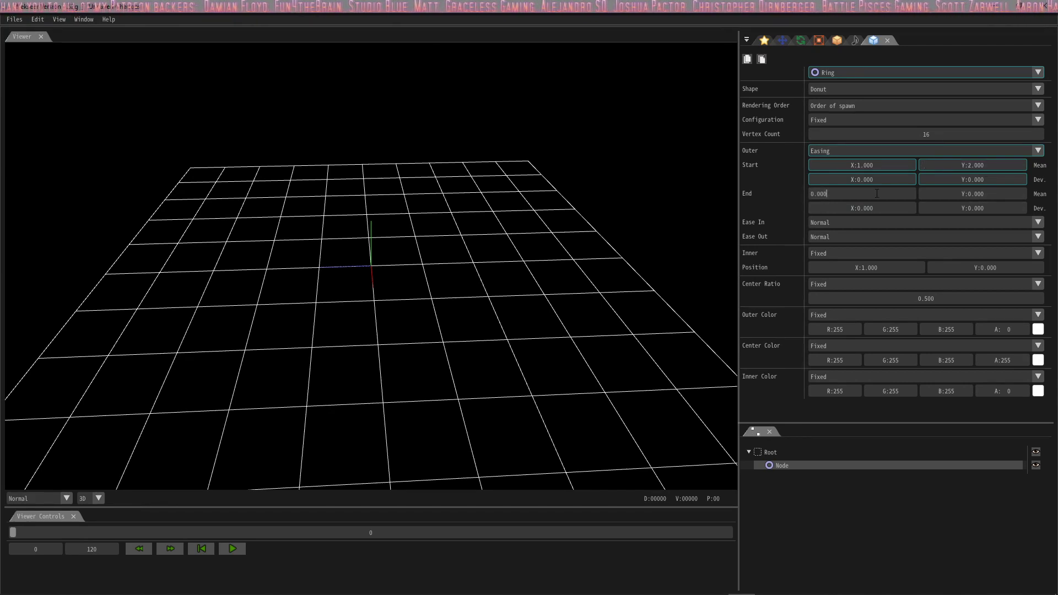
key(BackSpace)
key(BackSpace)
key(BackSpace)
key(BackSpace)
key(BackSpace)
text(3)
key(Tab)
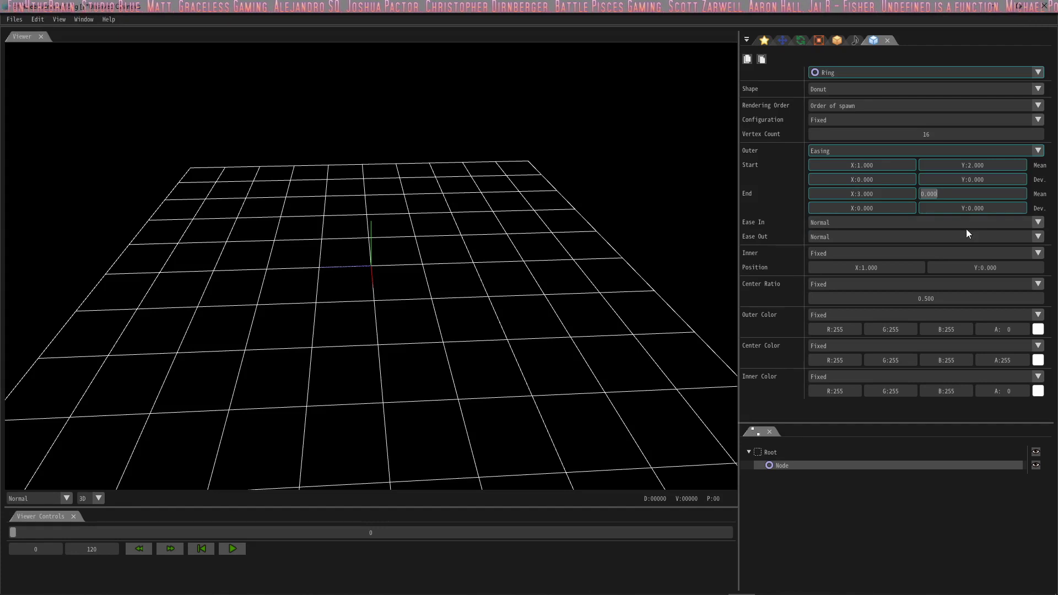
click(233, 550)
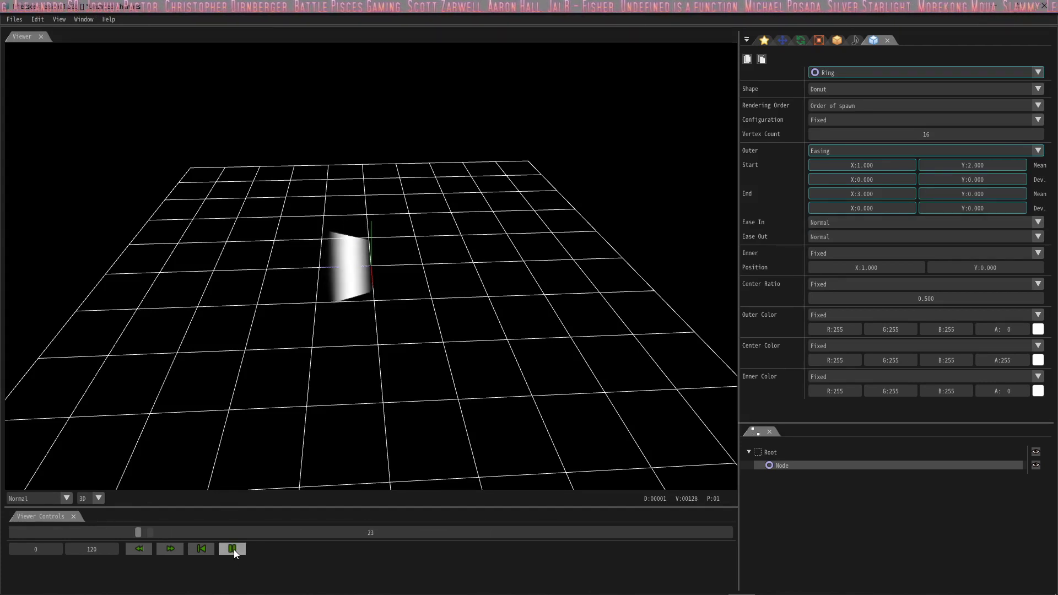
Step: Shorten the preview range to 0–60 frames and bring up the Node's Rotation settings
double_click(102, 550)
text(60)
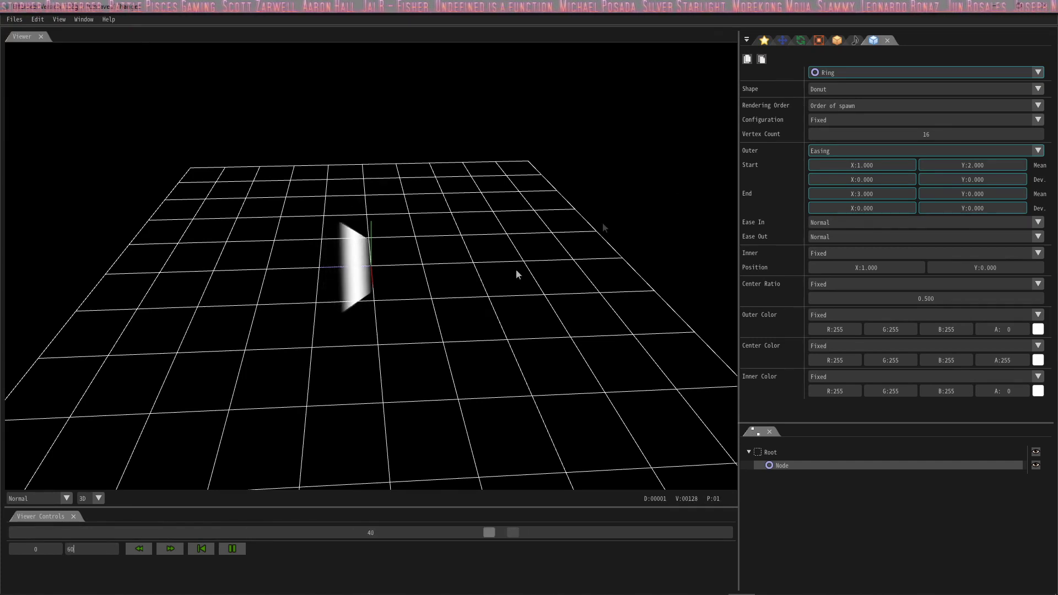
click(765, 41)
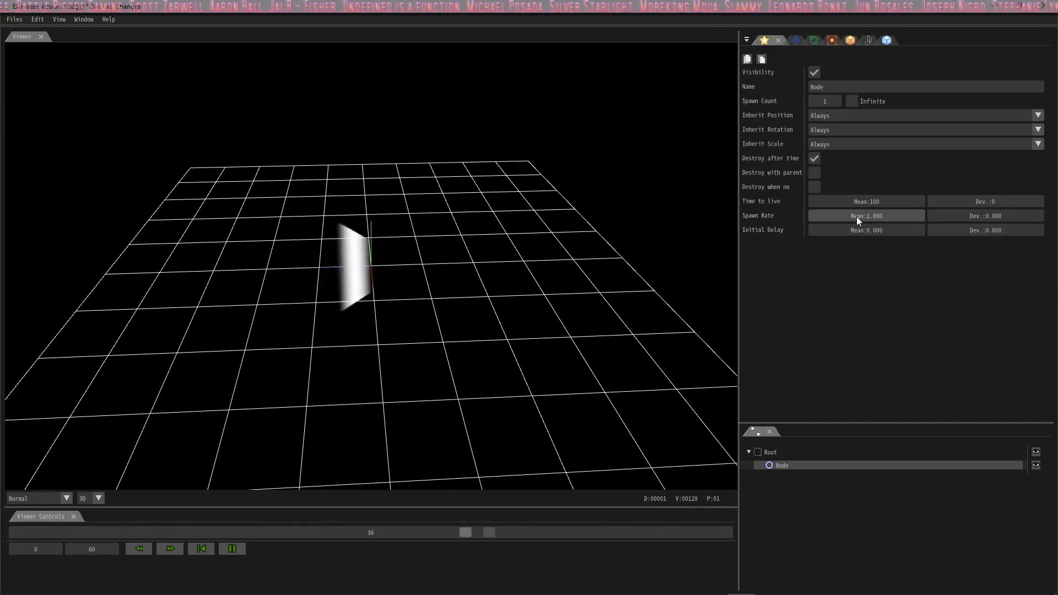
click(887, 40)
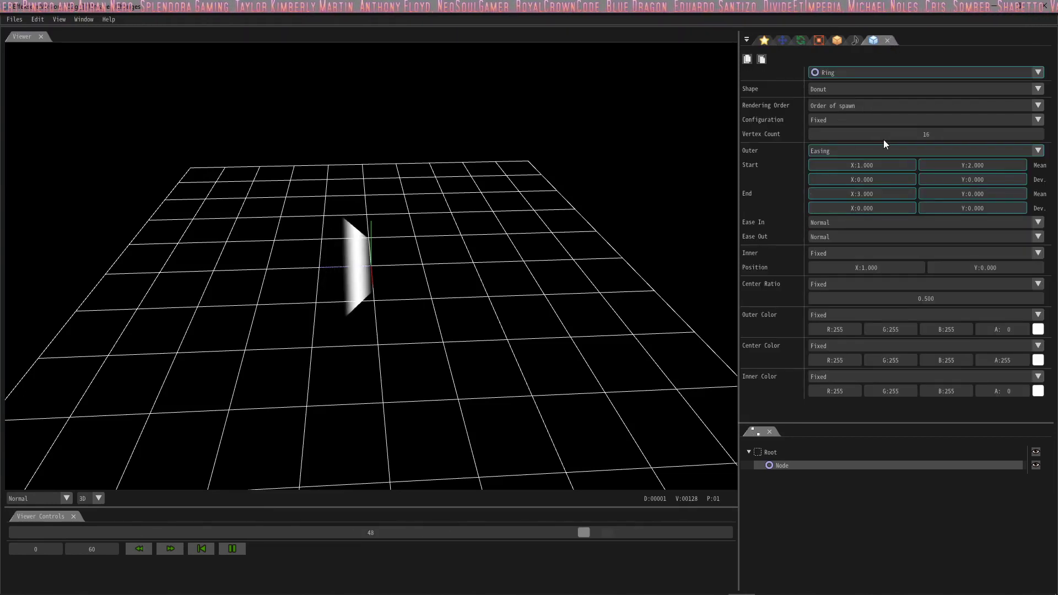
click(801, 41)
Step: Set the Node's Fixed Angle Z rotation to -45 and inspect the tilted ring
click(1025, 88)
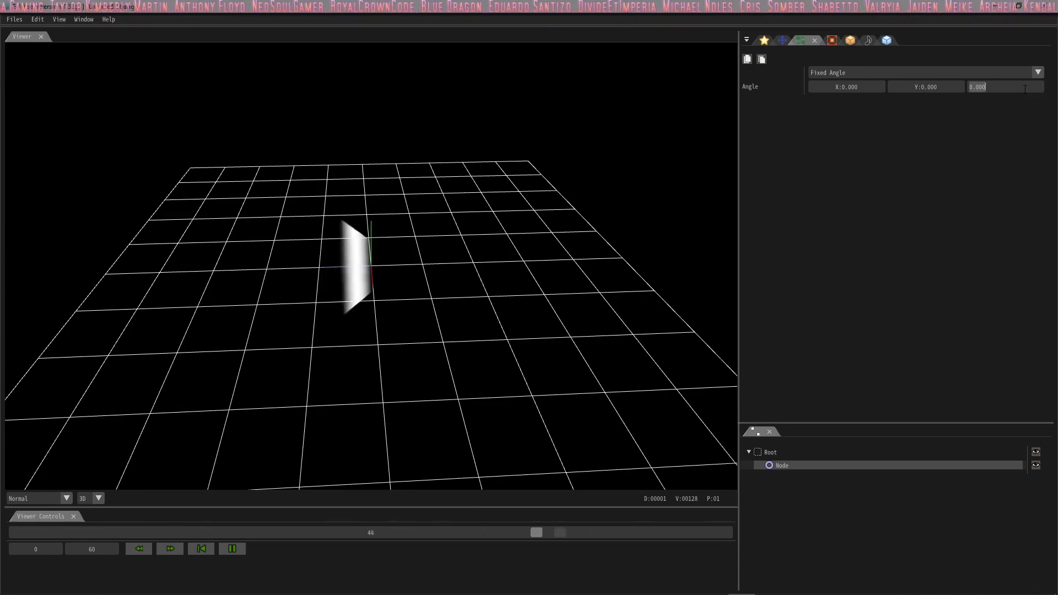
text(-45)
key(Return)
middle_drag(473, 307, 496, 292)
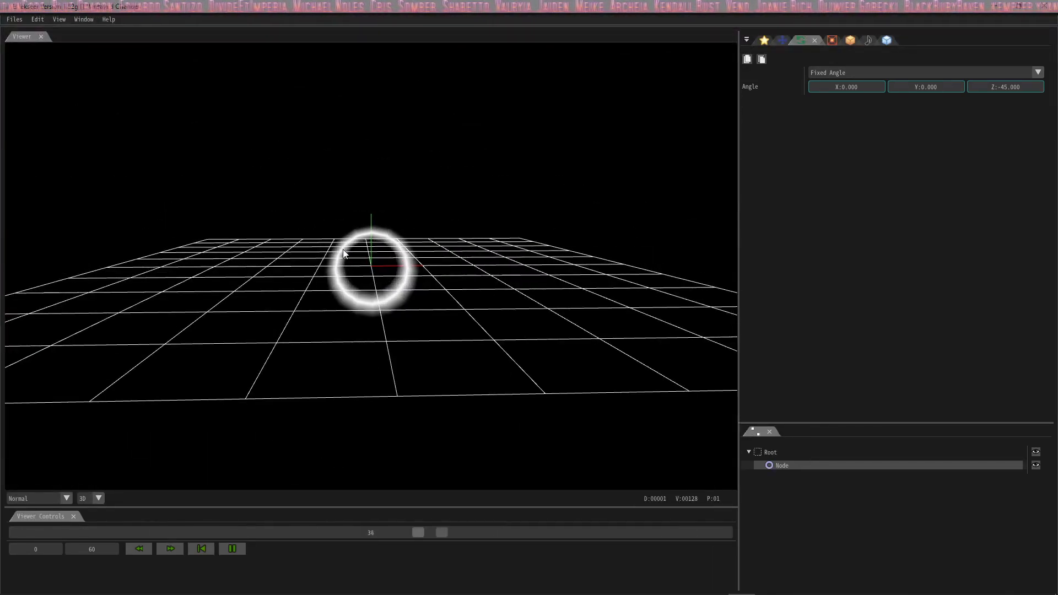
mouse_move(499, 281)
middle_down()
mouse_move(522, 296)
mouse_move(501, 285)
middle_up()
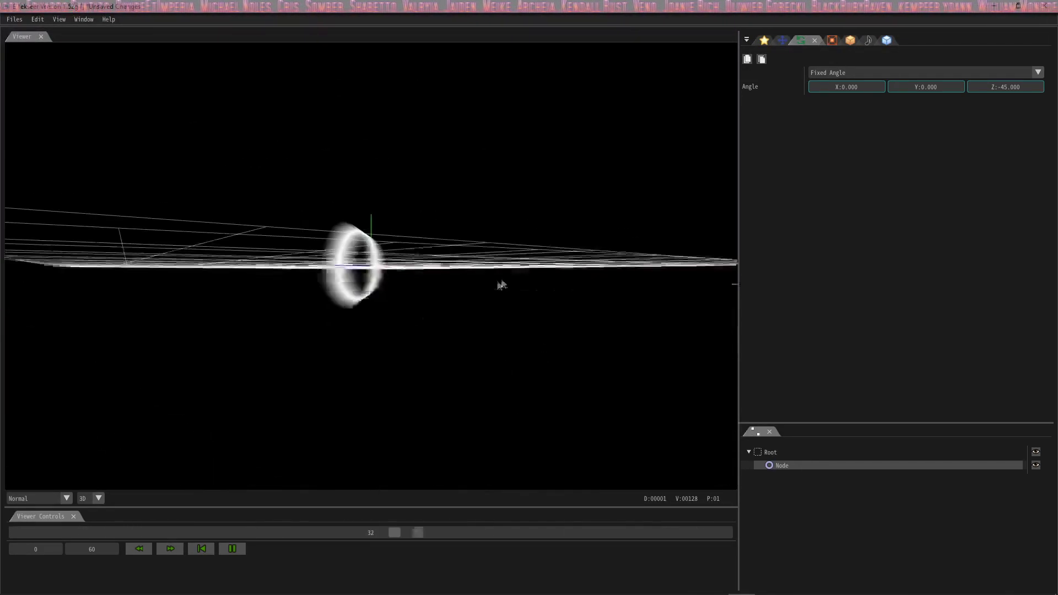
right_drag(501, 285, 644, 234)
click(887, 41)
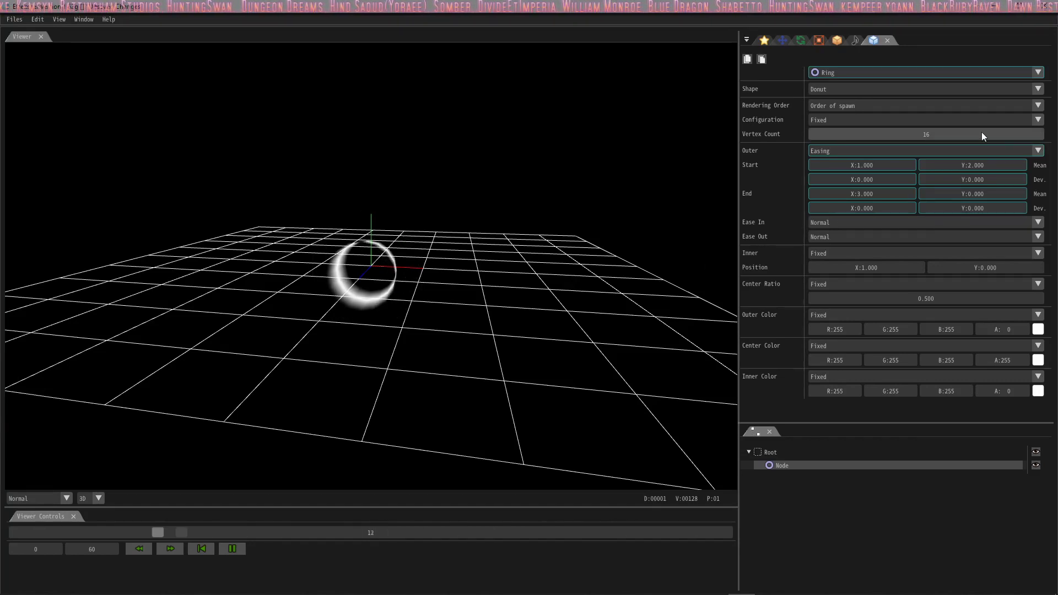
Step: Set the ring's Vertex Count to 3 and inspect the triangle shape
double_click(939, 131)
text(3)
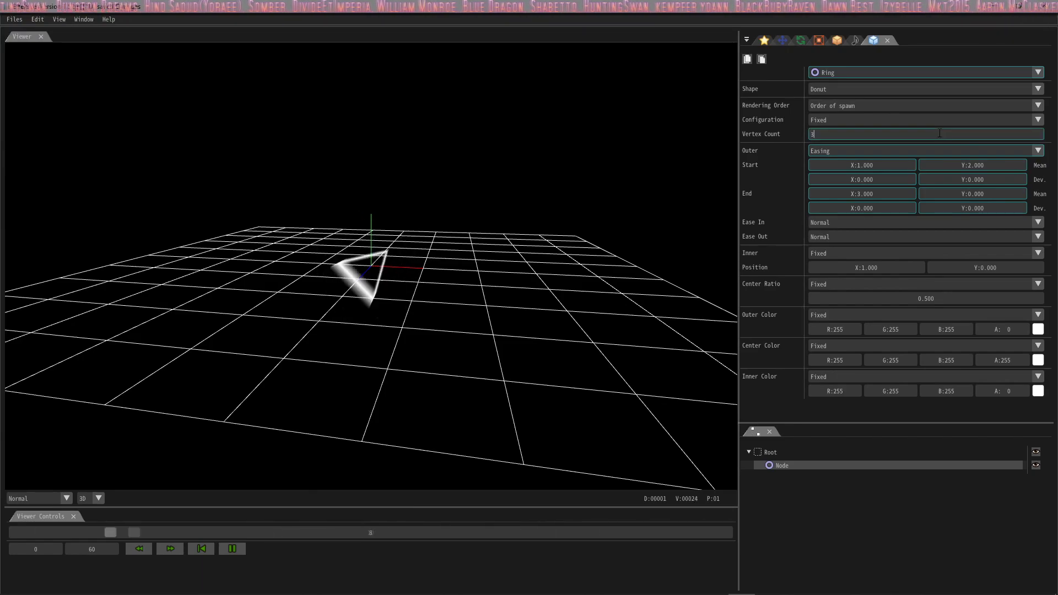
middle_drag(627, 287, 607, 267)
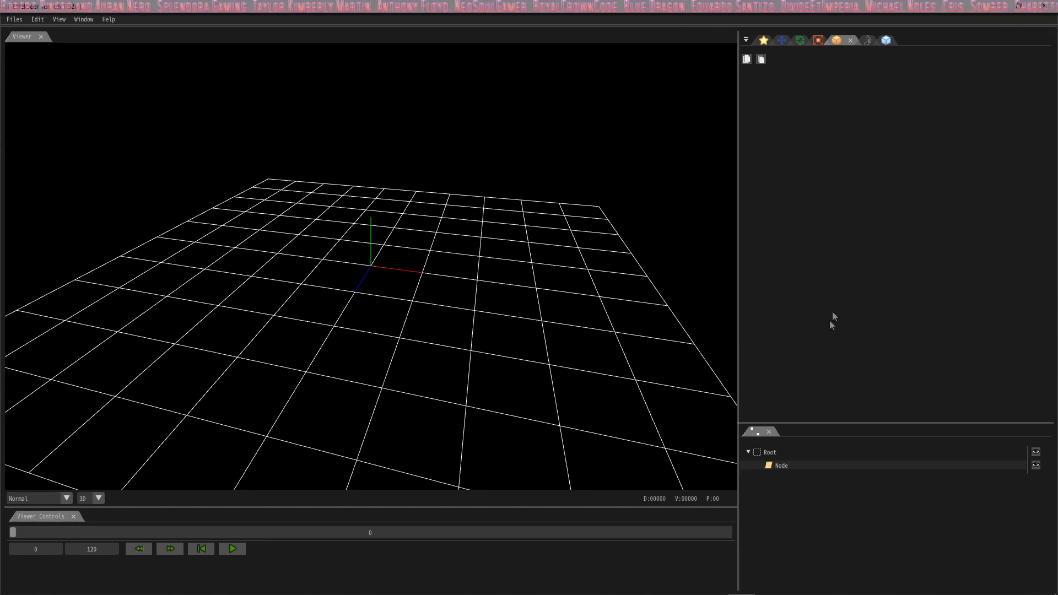
Step: Set the preview end frame to 60 and the Node's Time to live to 60
click(233, 549)
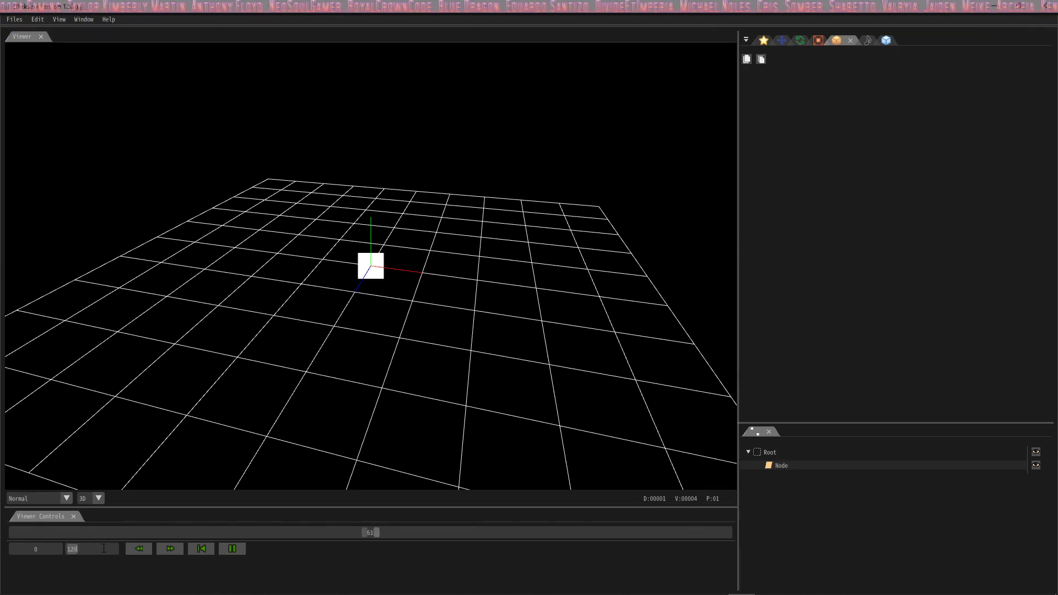
text(60)
click(781, 466)
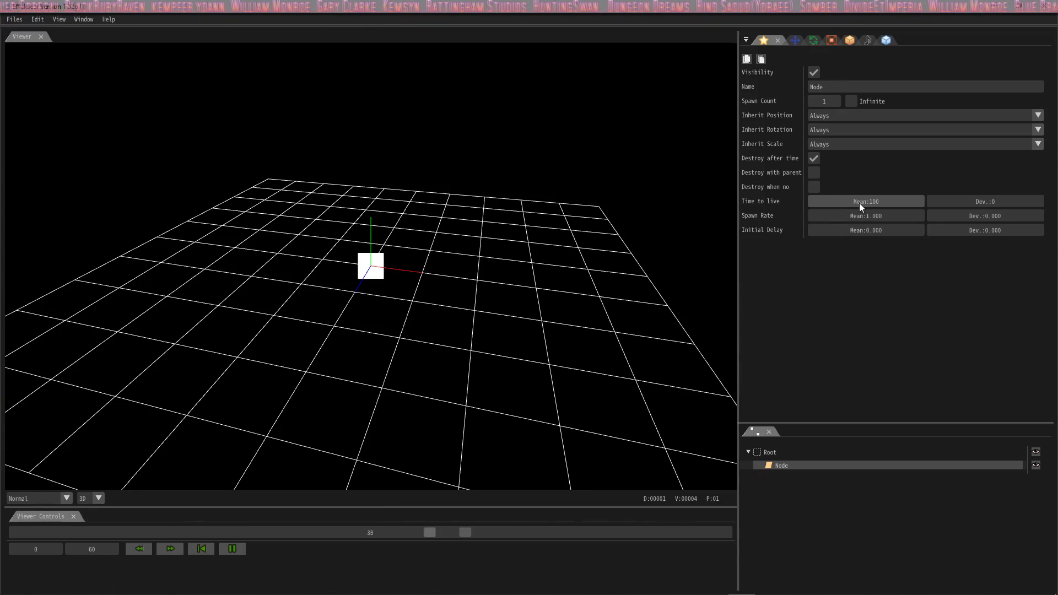
double_click(859, 203)
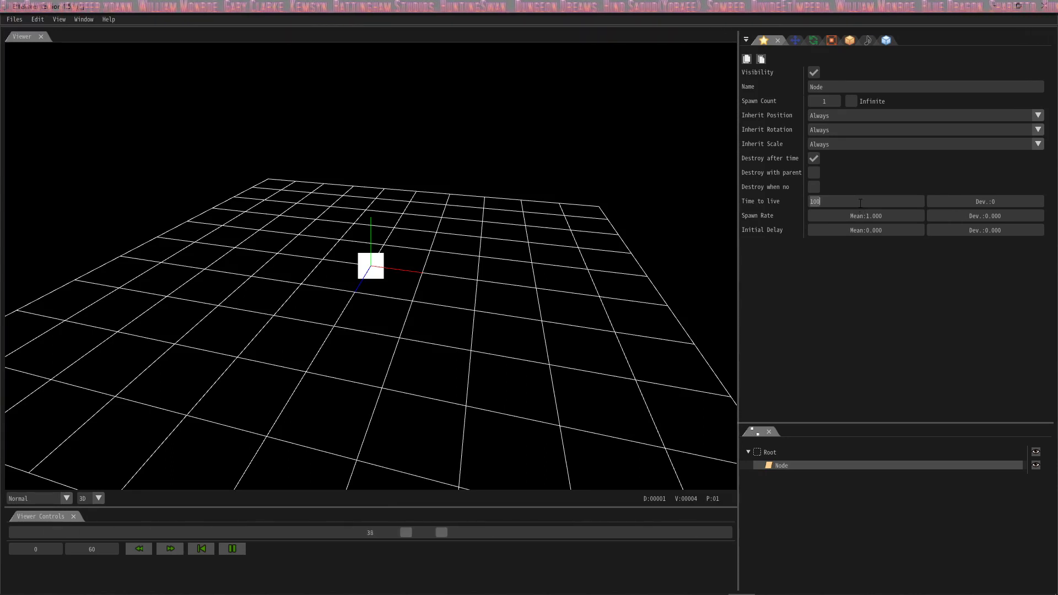
text(60)
key(Return)
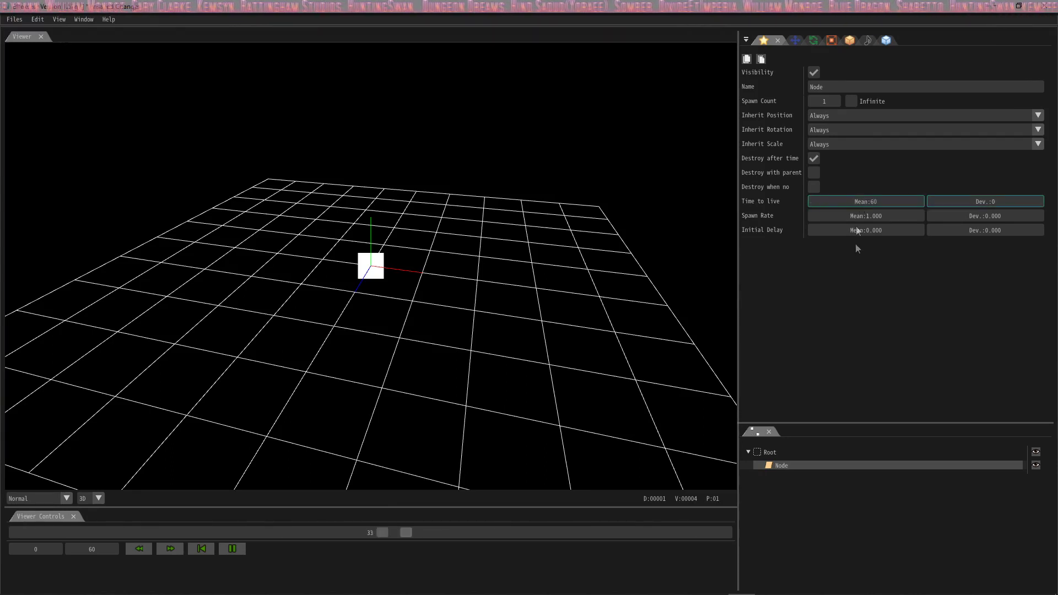
click(887, 41)
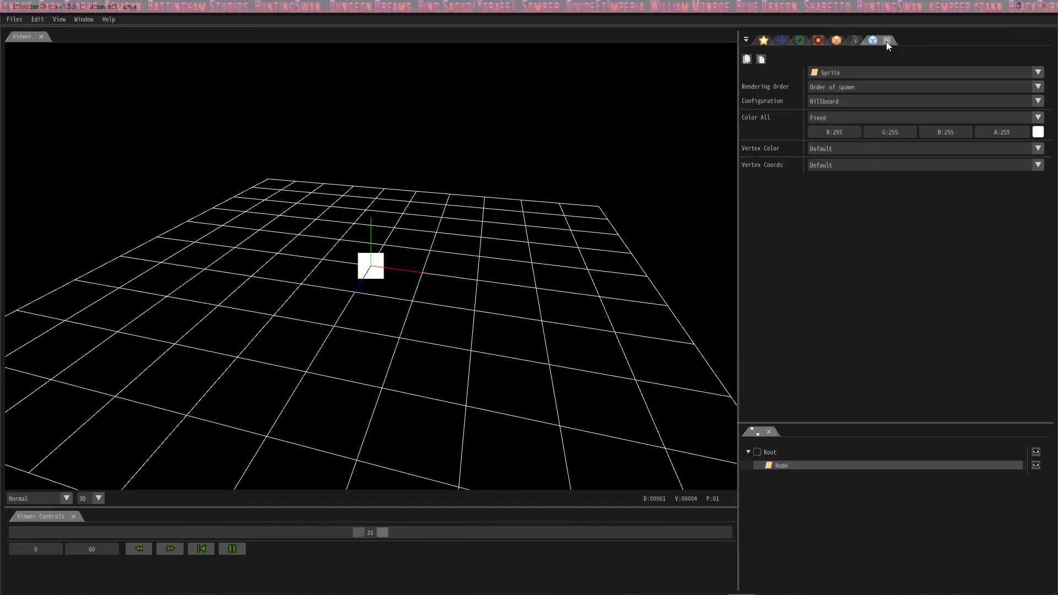
Step: Switch the new Node's renderer from Sprite to a Donut Ring
click(865, 70)
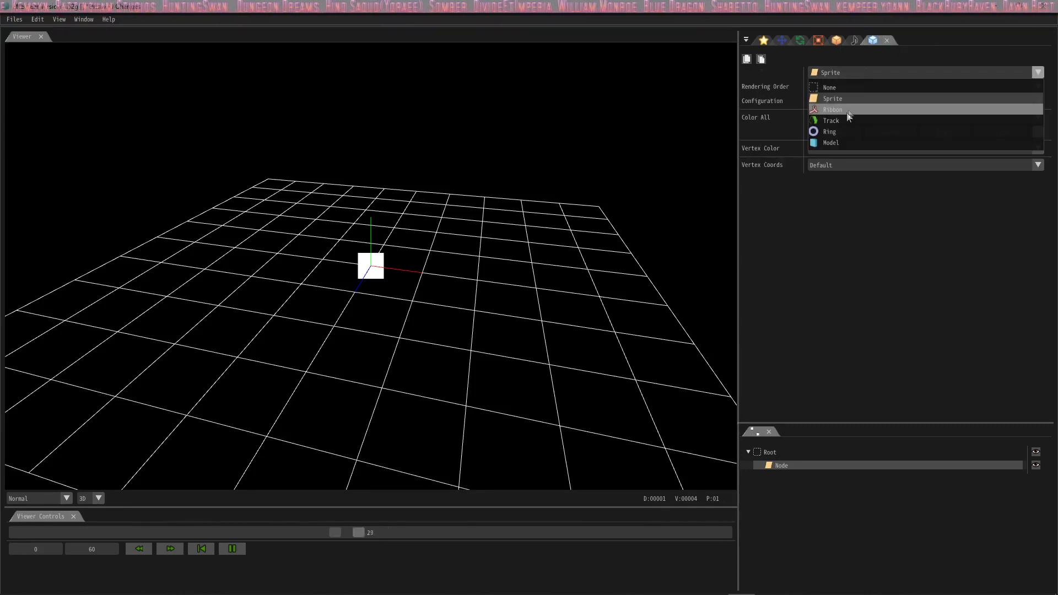
click(838, 133)
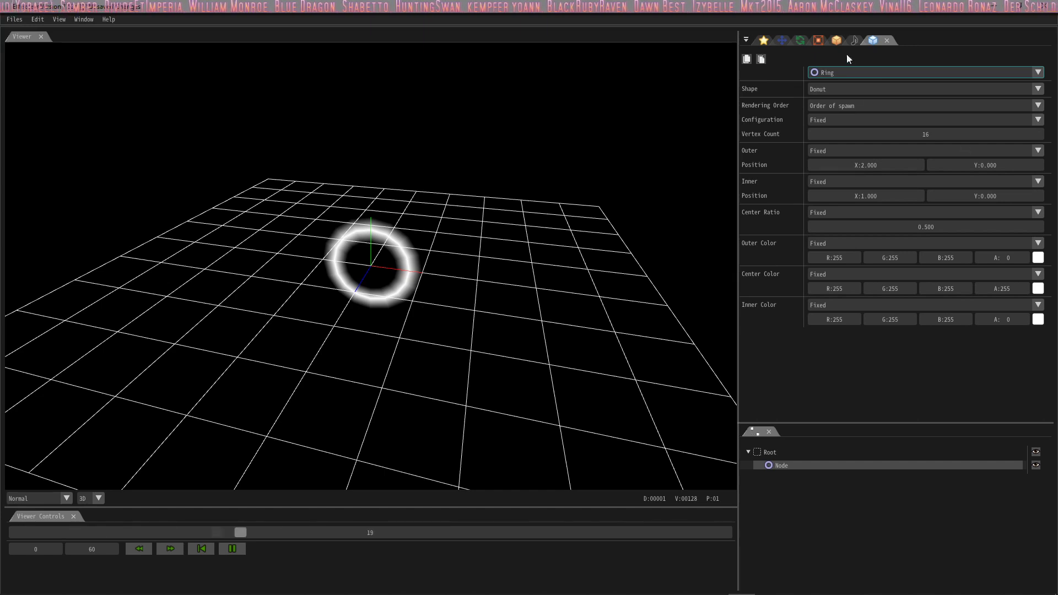
click(800, 41)
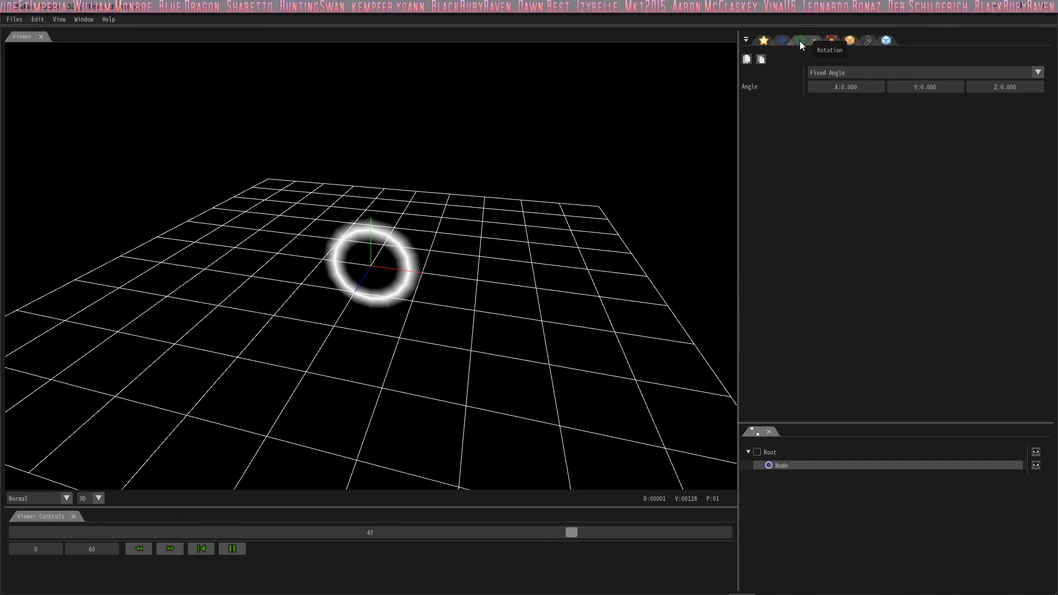
Step: Set the node's Fixed Angle X to -90 so the ring lies flat on the grid
click(865, 86)
text(-90)
right_drag(571, 269, 517, 270)
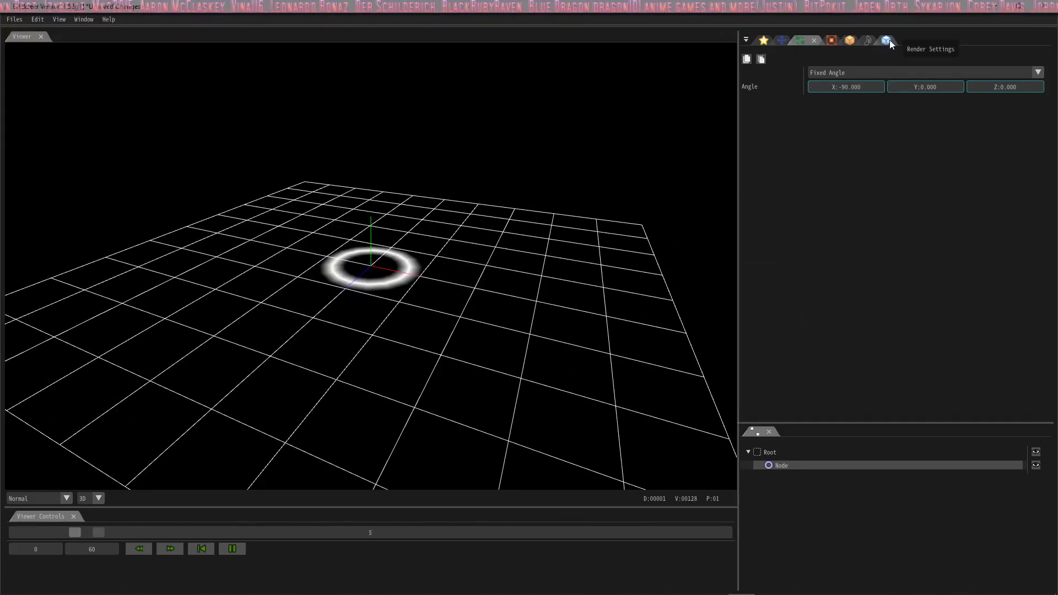
click(890, 40)
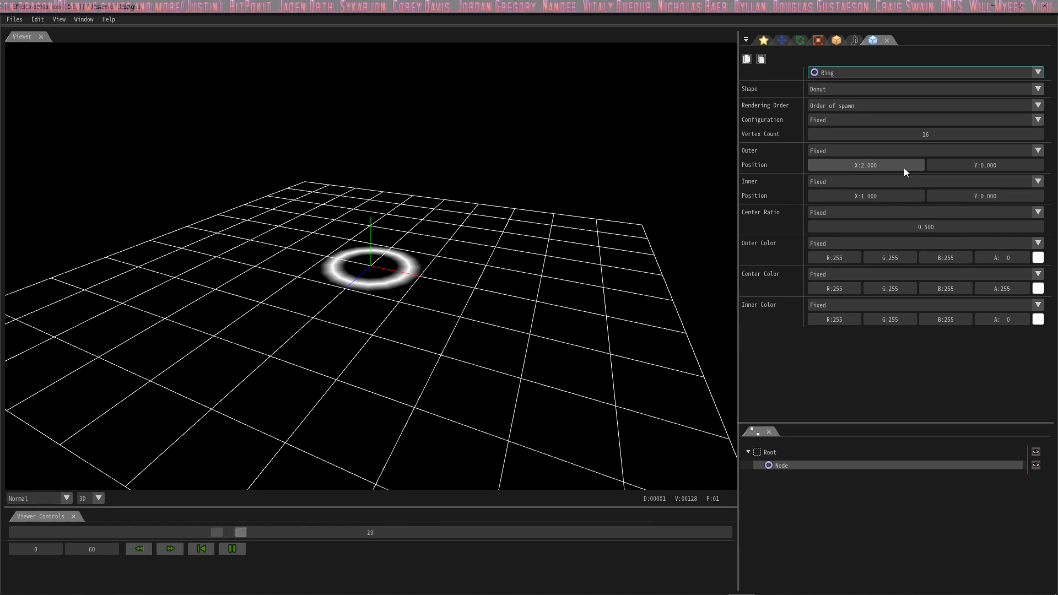
Step: Set the ring's Inner edge to Easing, Start X 2, Y 2 and End X 2, Y 2
click(877, 182)
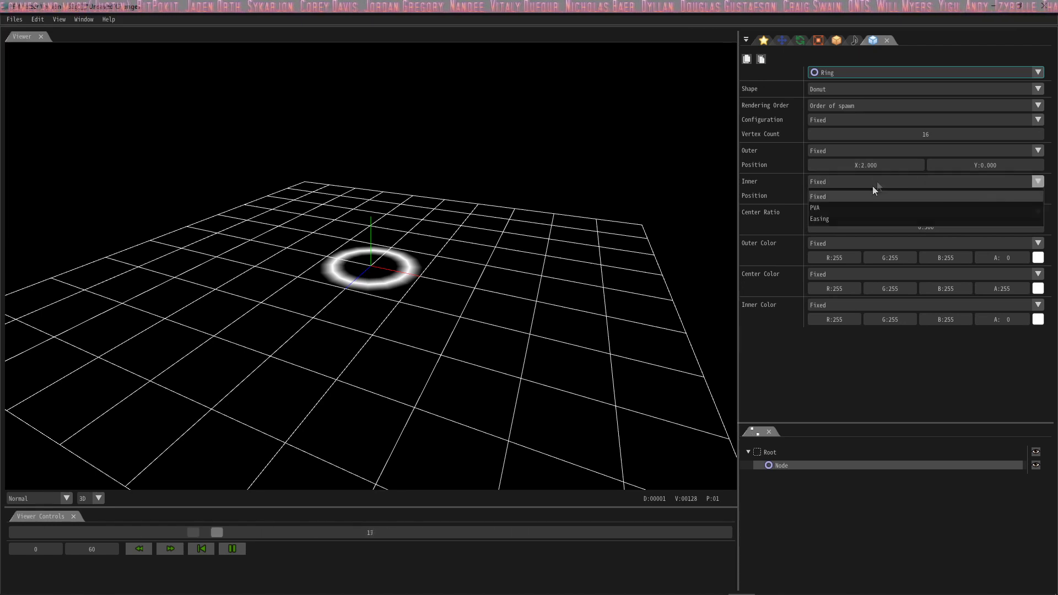
click(852, 221)
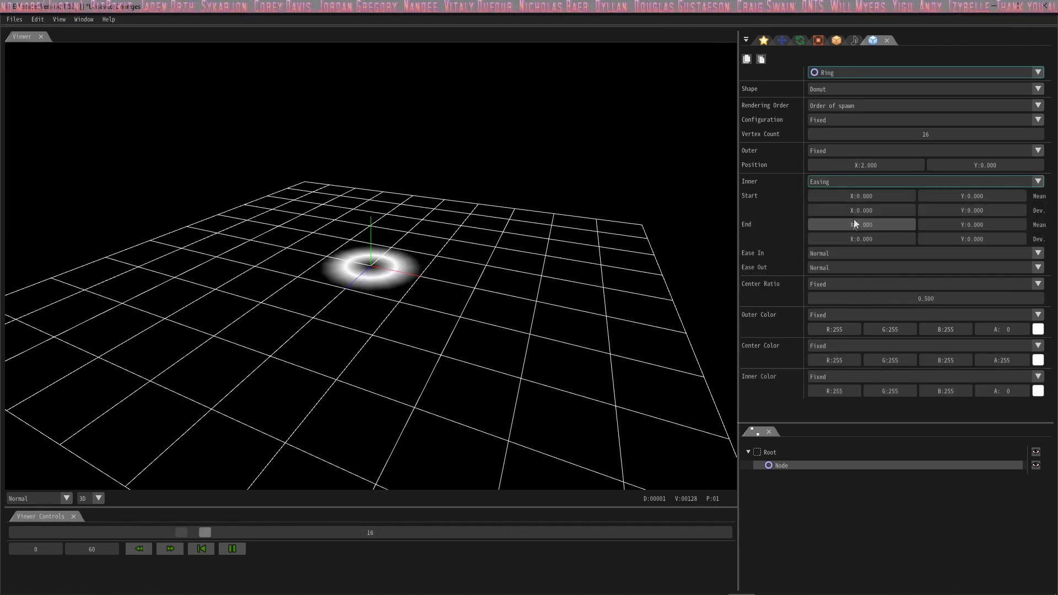
click(881, 197)
text(2)
click(977, 197)
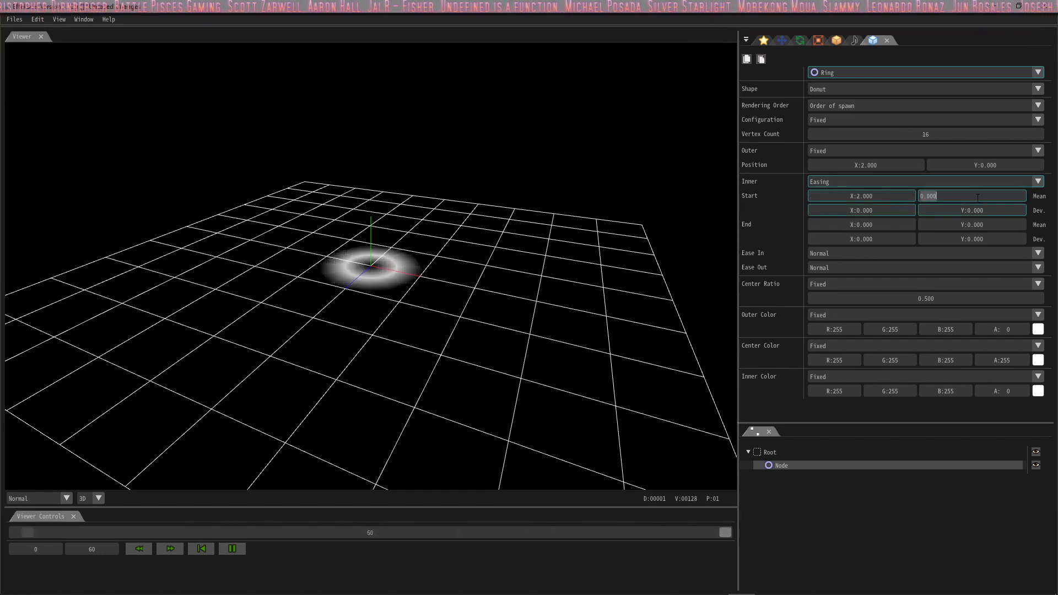
text(2)
click(872, 223)
text(2)
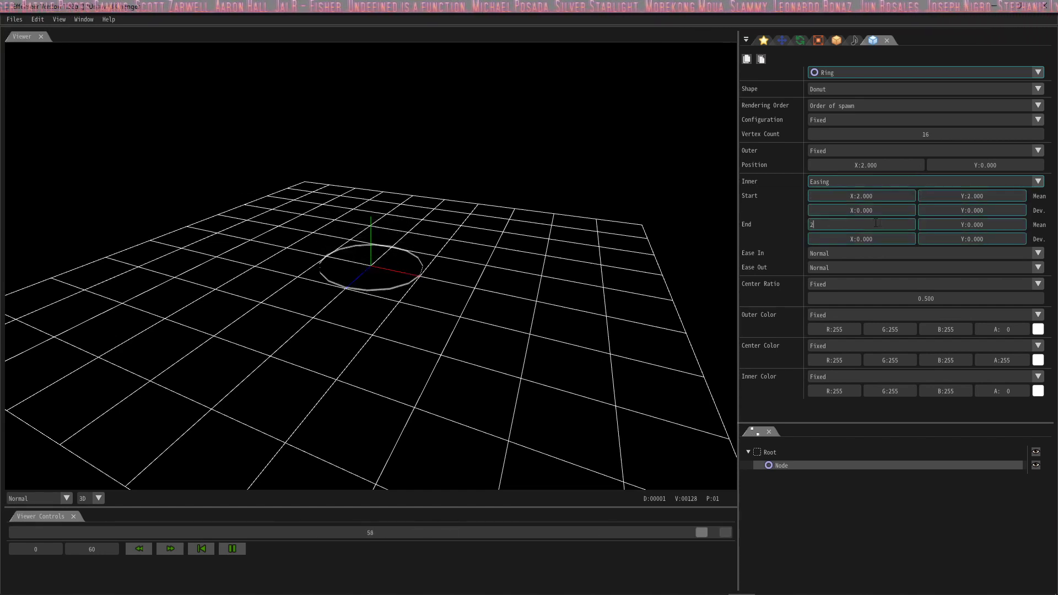
click(955, 225)
text(2)
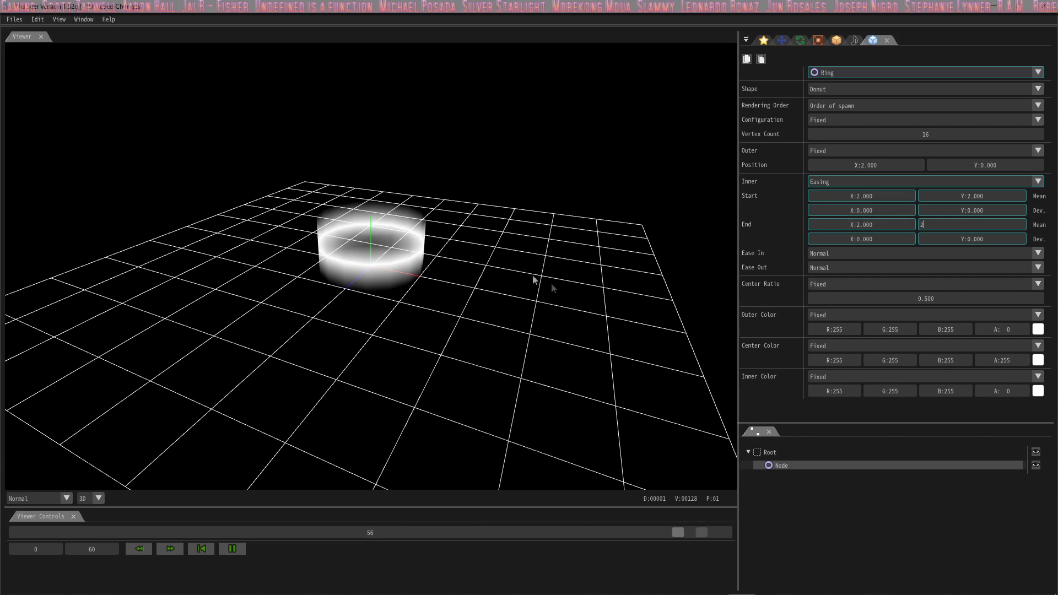
key(Return)
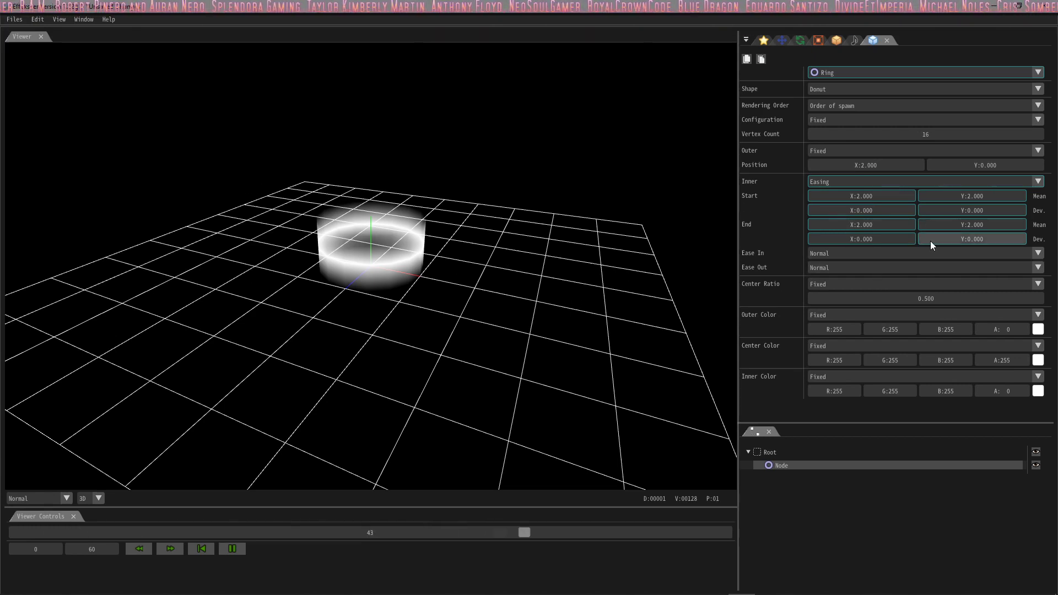
Step: Set the texture UV to Scroll with Size 256 × 256 and Scroll Speed Y -5
click(838, 42)
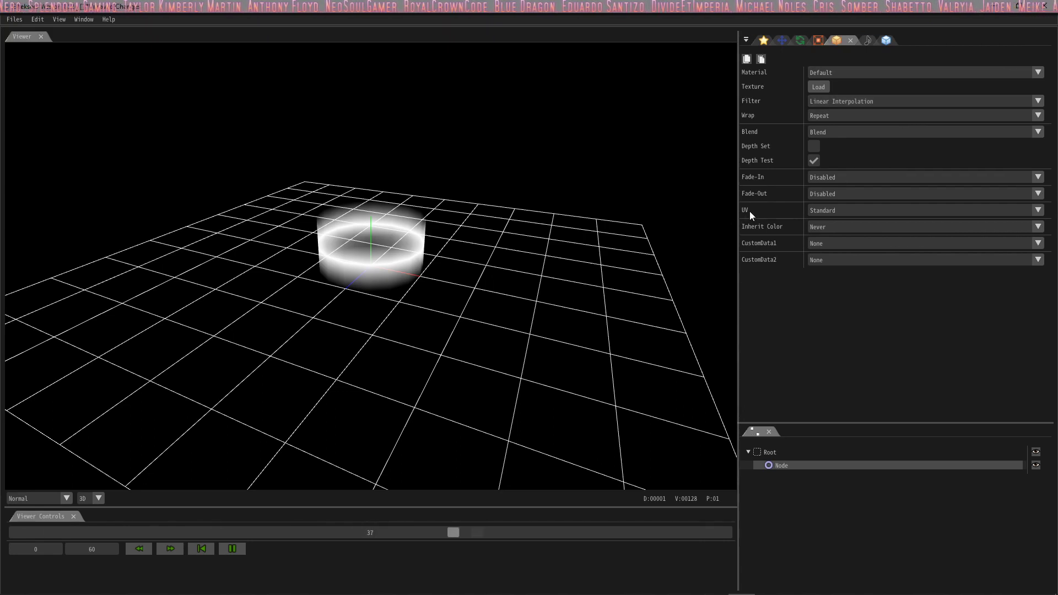
click(862, 213)
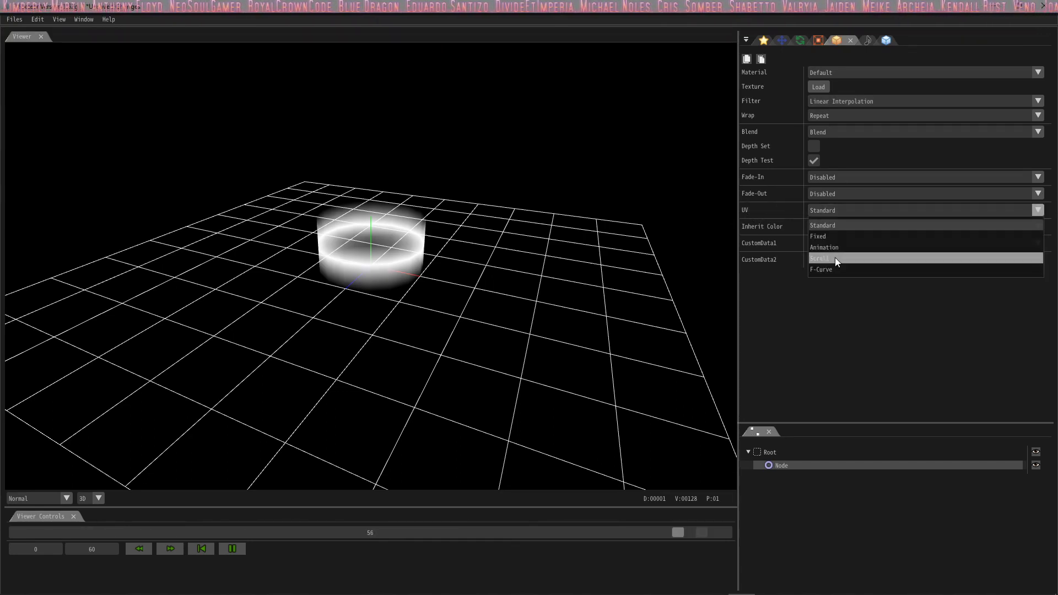
click(866, 255)
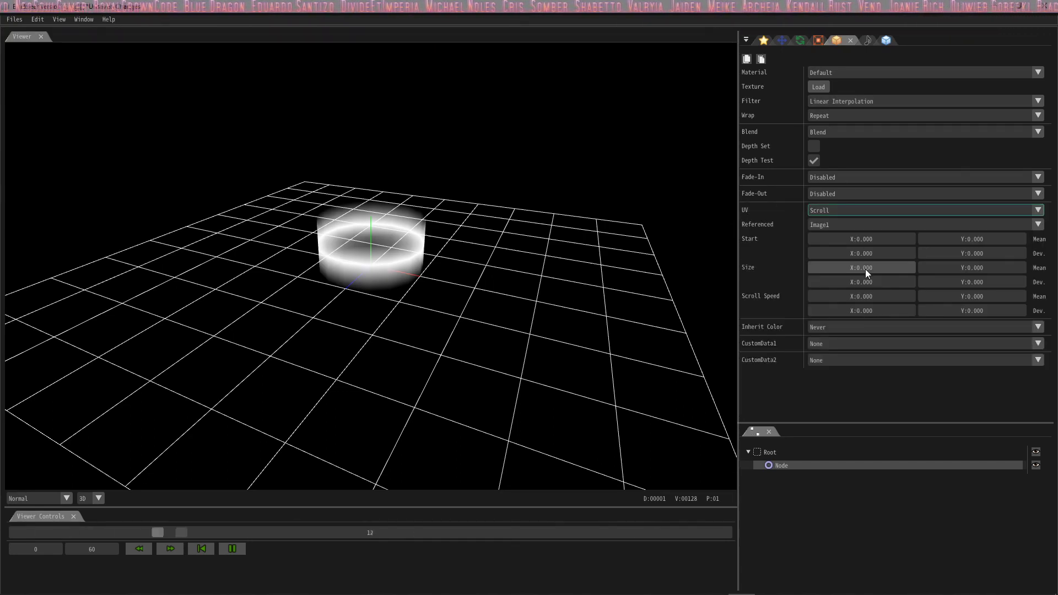
double_click(870, 268)
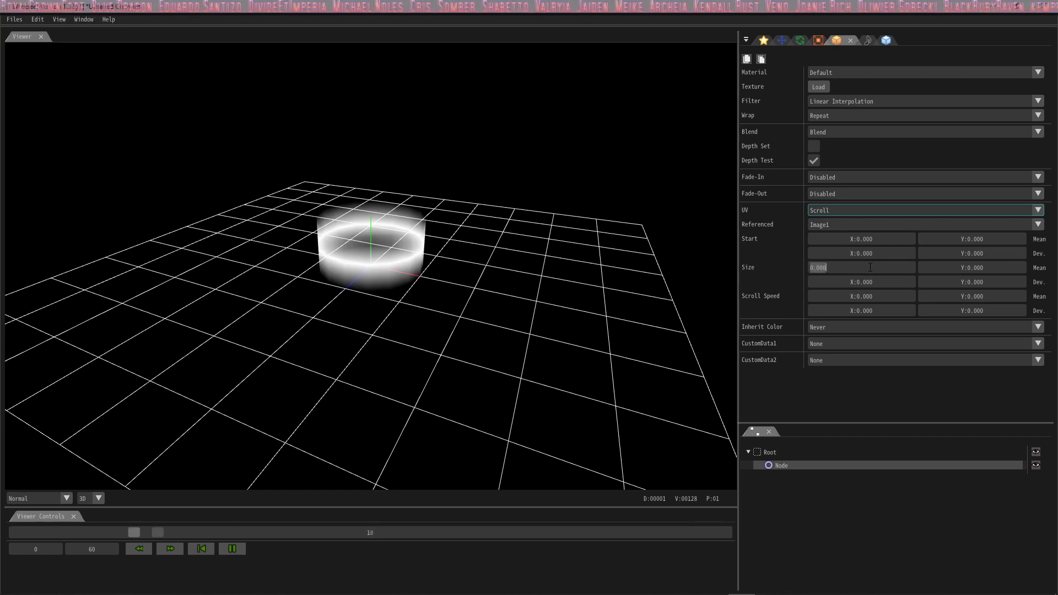
text(256)
double_click(980, 267)
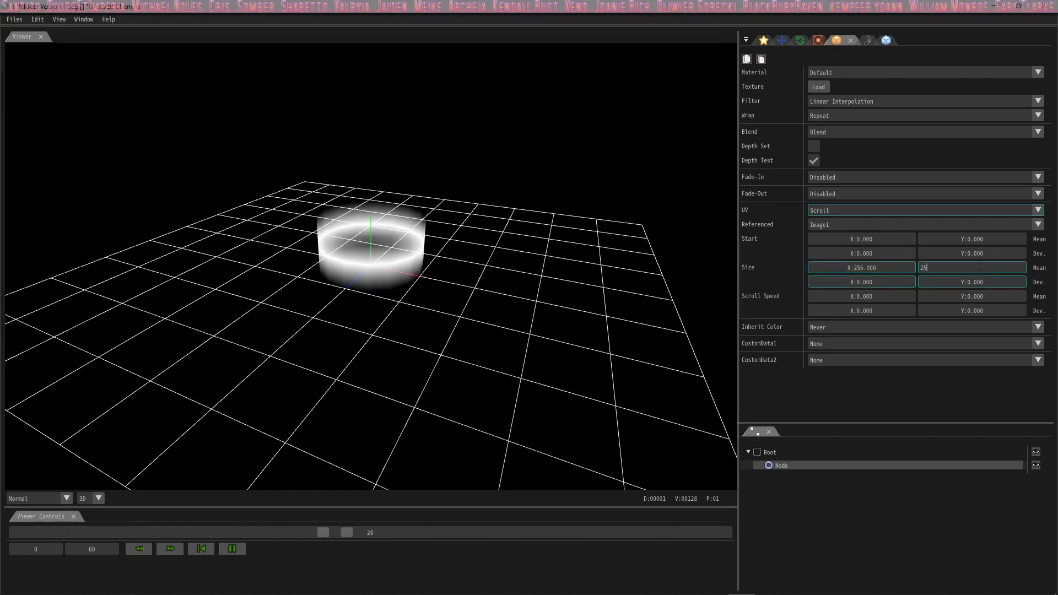
text(256)
click(941, 401)
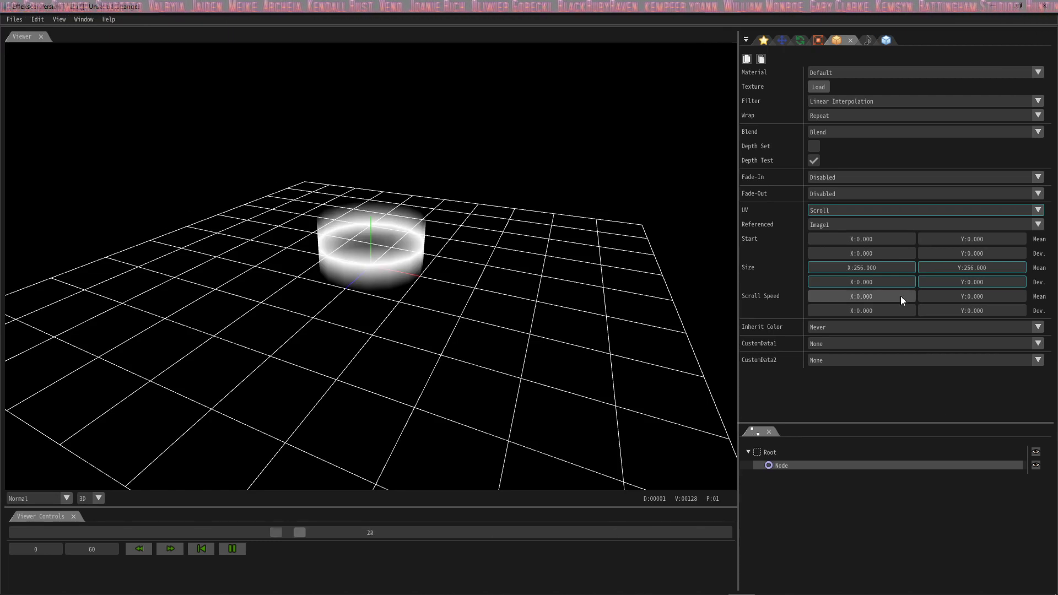
double_click(936, 296)
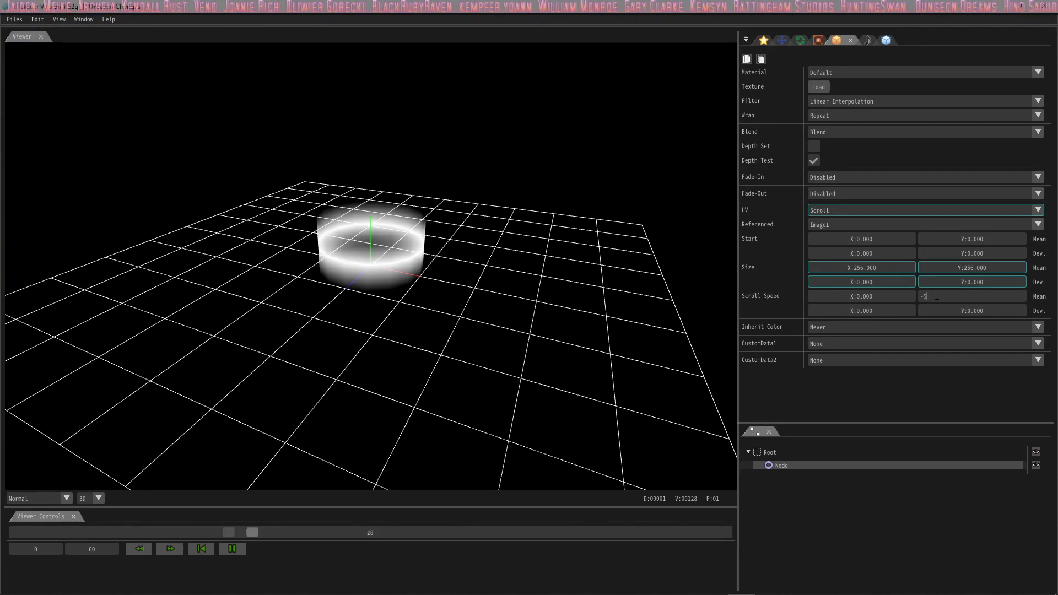
text(-5)
key(Return)
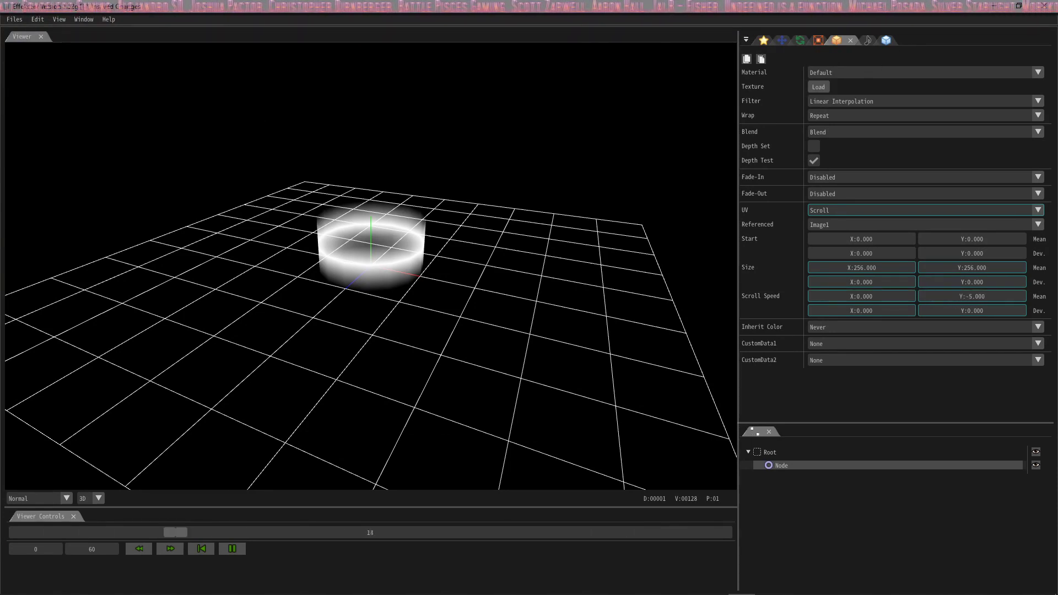
Step: Bring up the Sample folder window and the Effekseer Help ring tutorial page
key(alt+Tab)
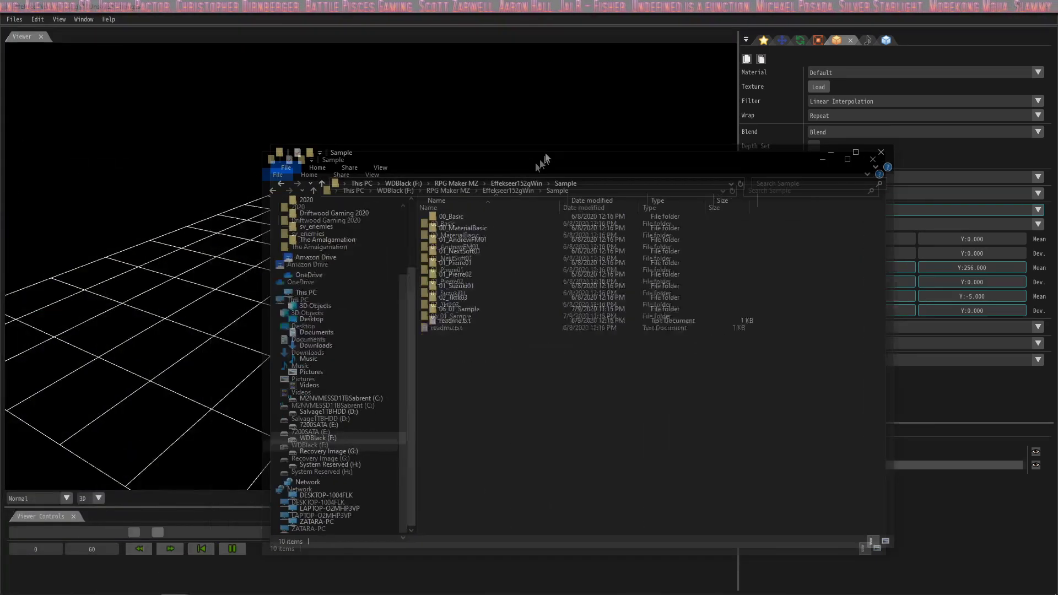
drag(532, 169, 520, 107)
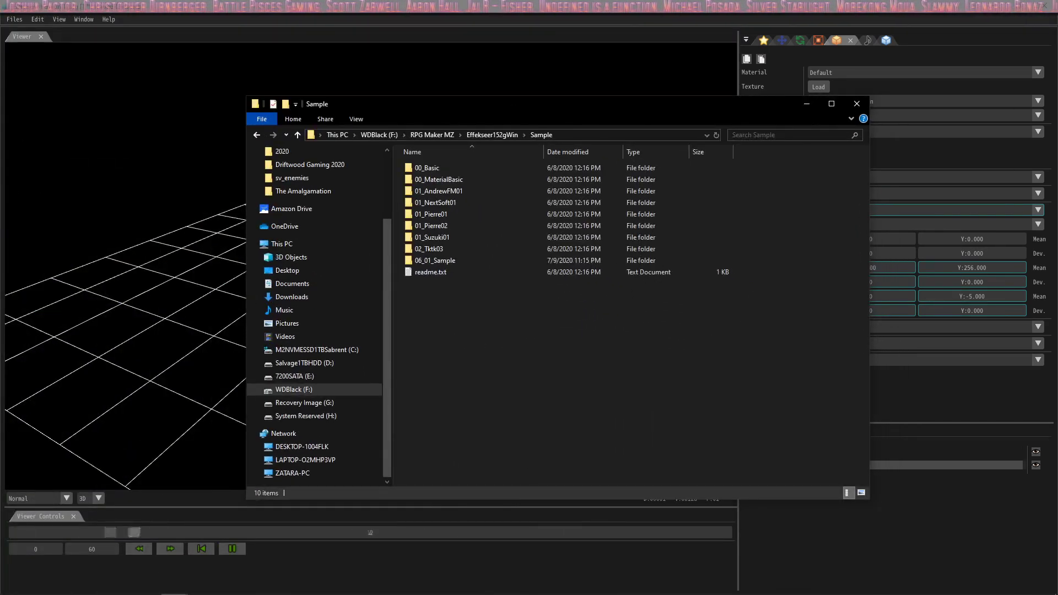
click(404, 584)
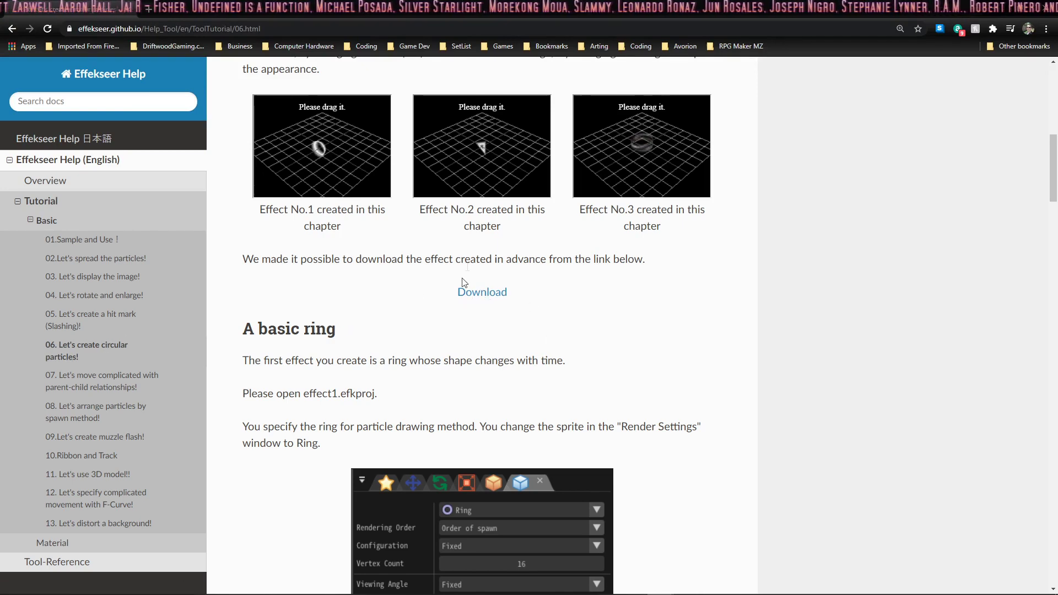
Step: Download the chapter's sample effects and open the 06_01_Sample folder
click(478, 292)
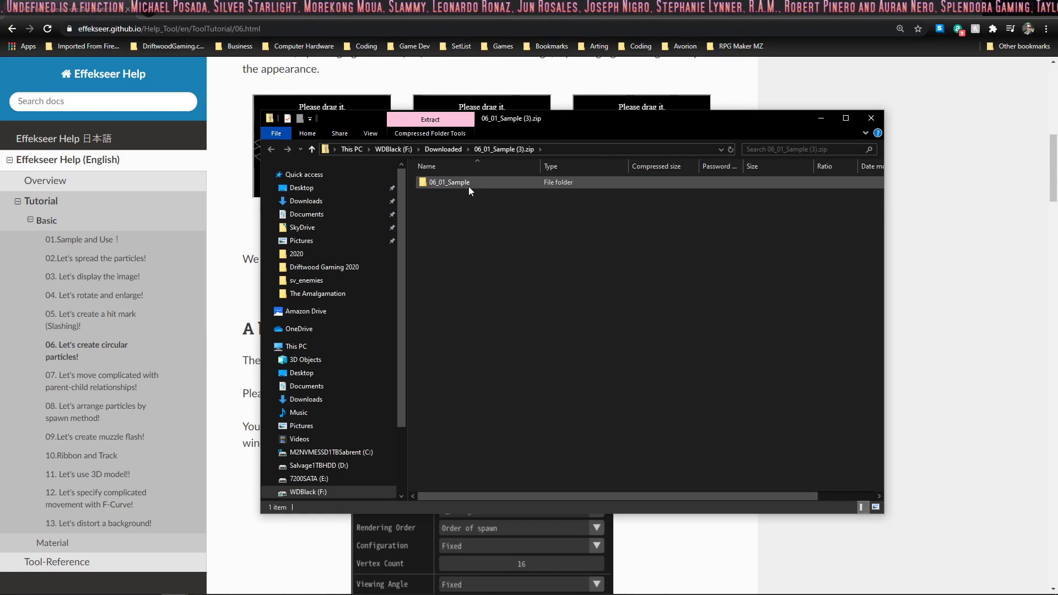
click(872, 118)
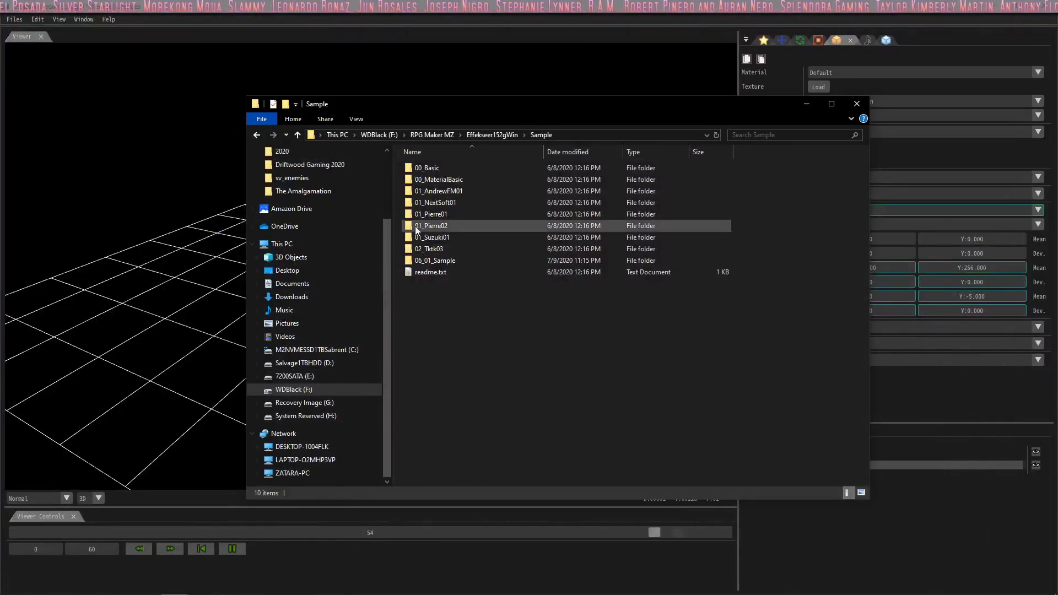
double_click(551, 229)
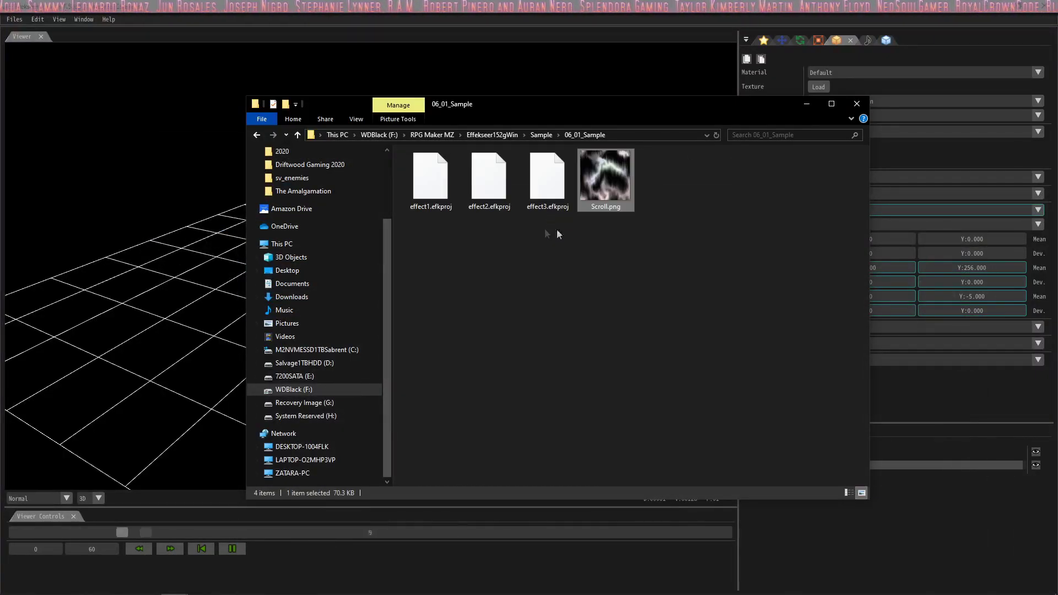
double_click(606, 182)
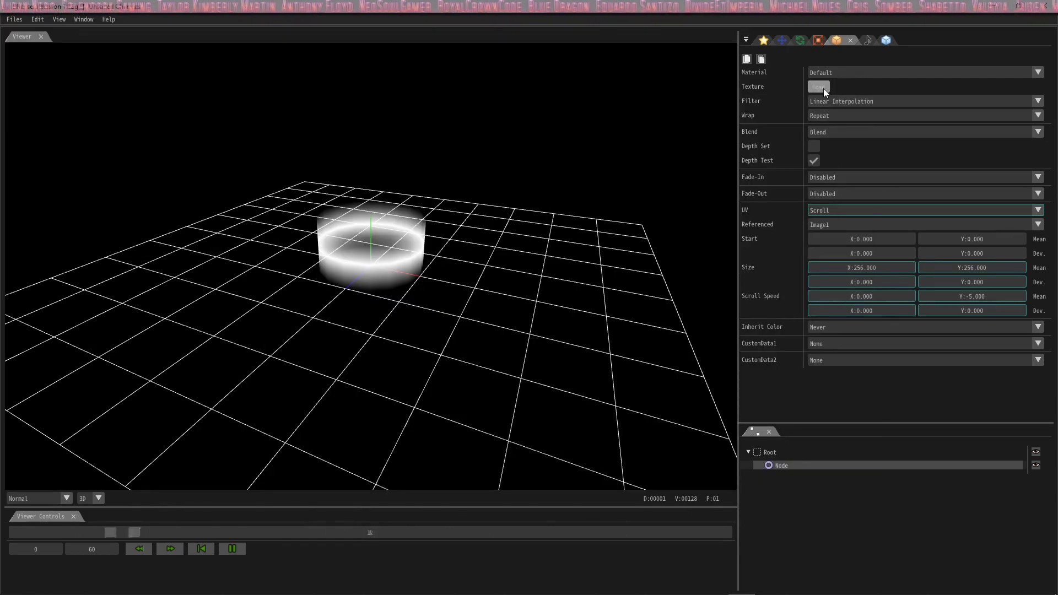
Step: Load Scroll.png from 06_01_Sample as the ring's texture
click(823, 88)
double_click(338, 167)
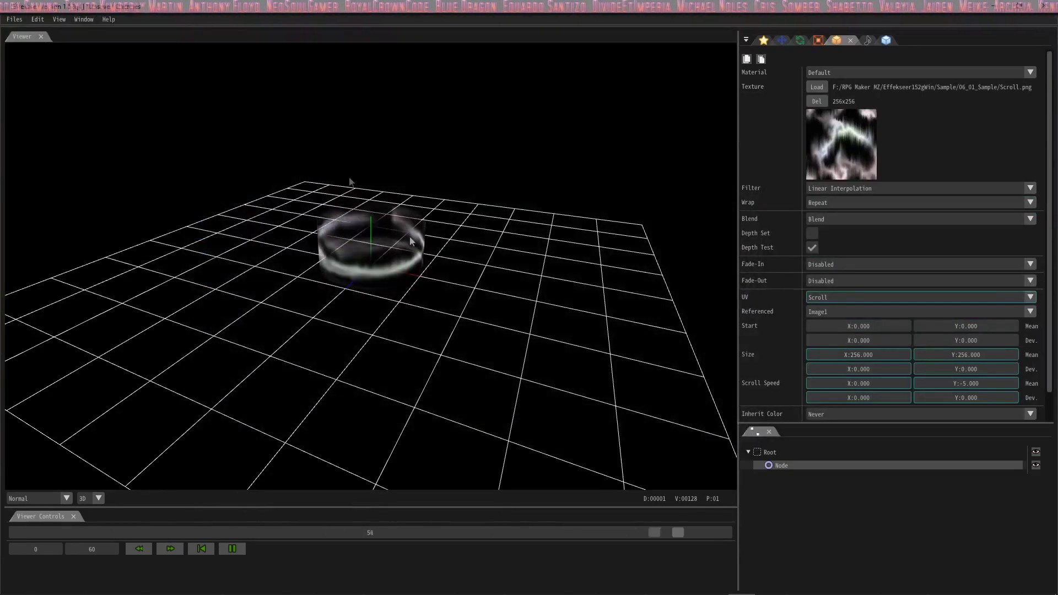